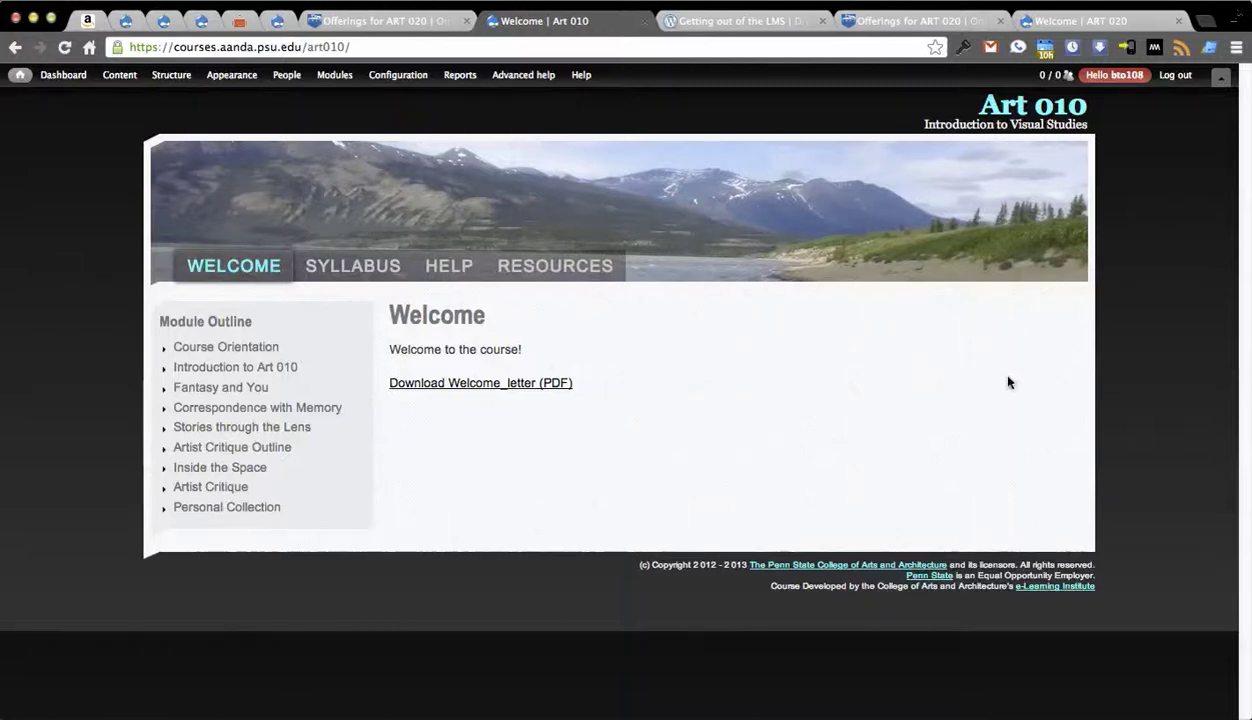
- Switch to the ART 020 course site and highlight the art020 path in its address
left_click(1052, 6)
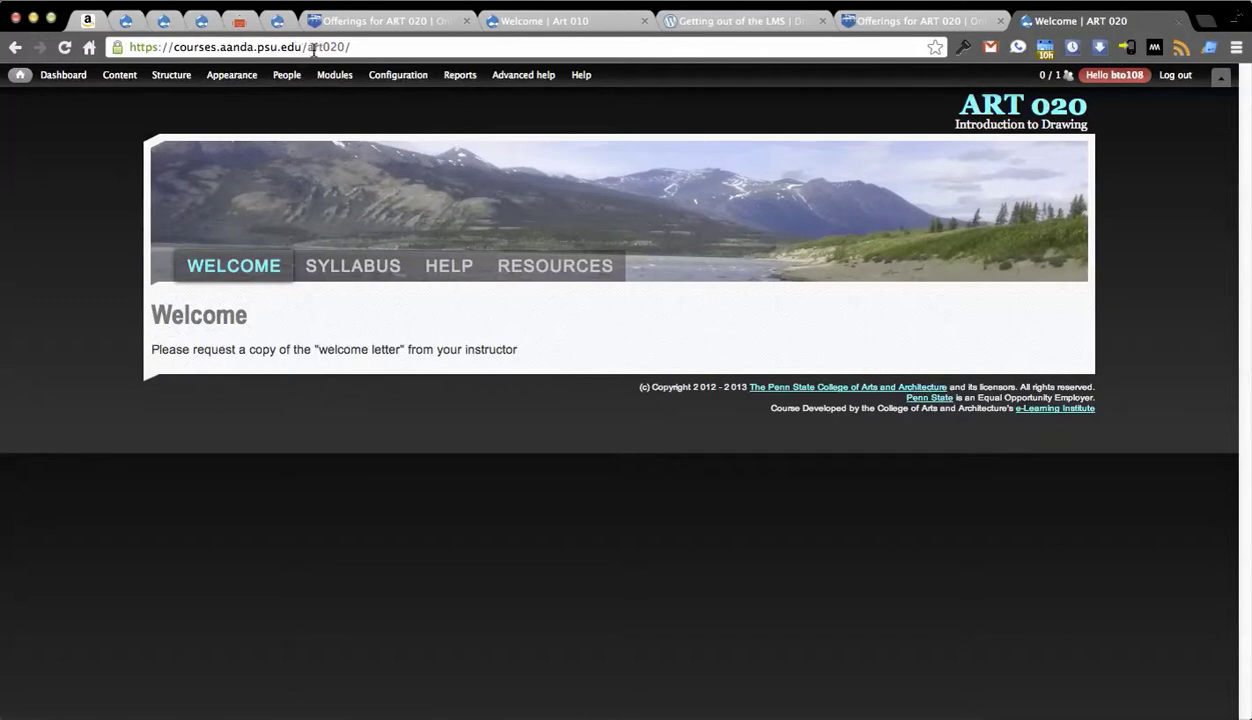
left_click_drag(306, 47, 350, 47)
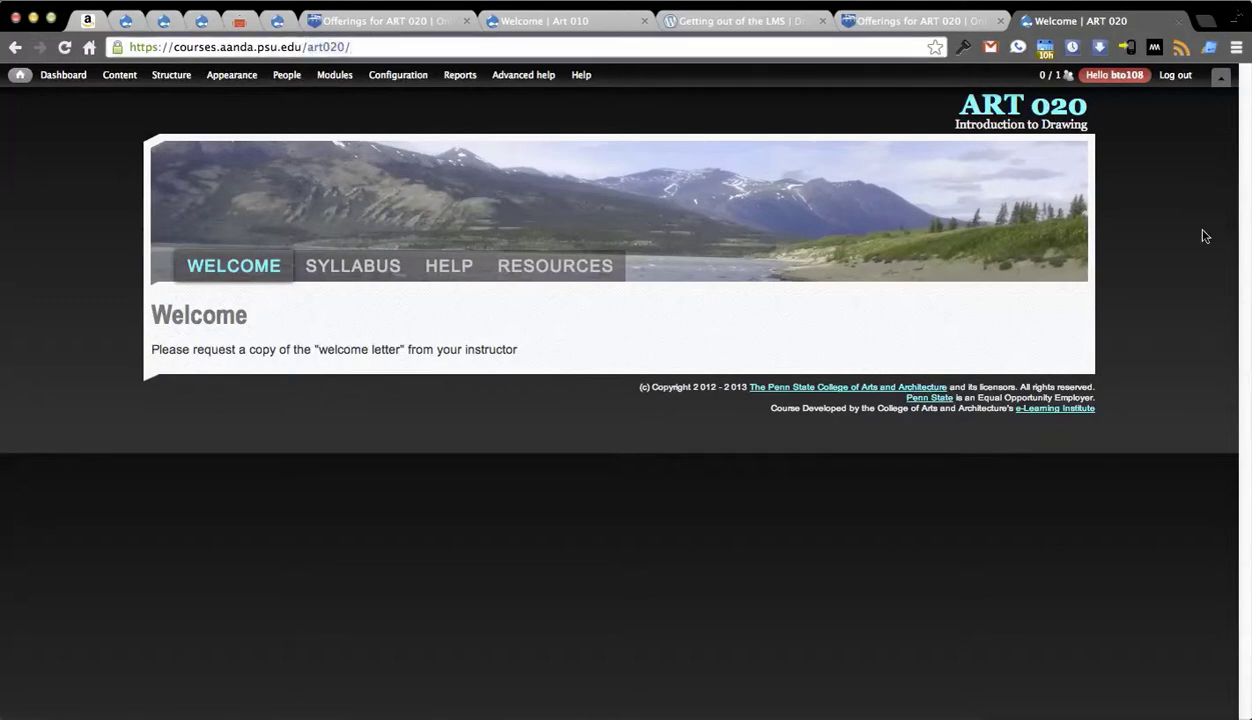
left_click(718, 266)
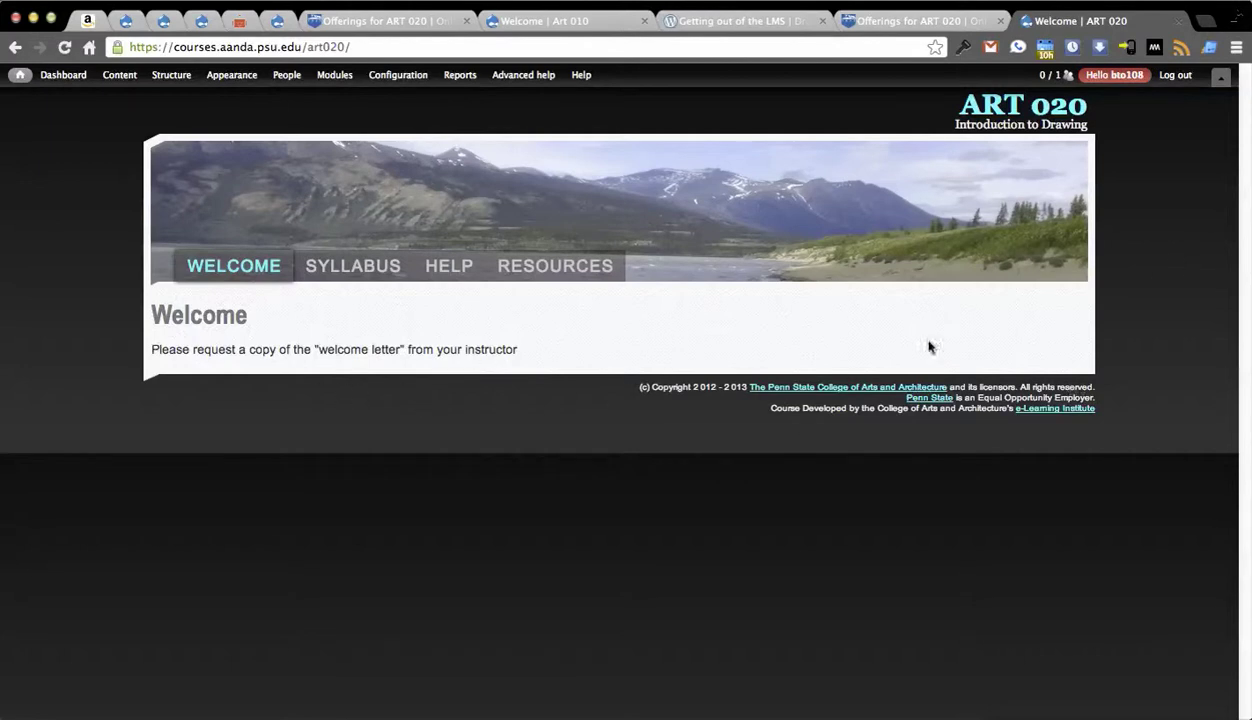
- Filter the ART 020 site's module list by "lti", review the LTI modules and close the list
left_click(327, 76)
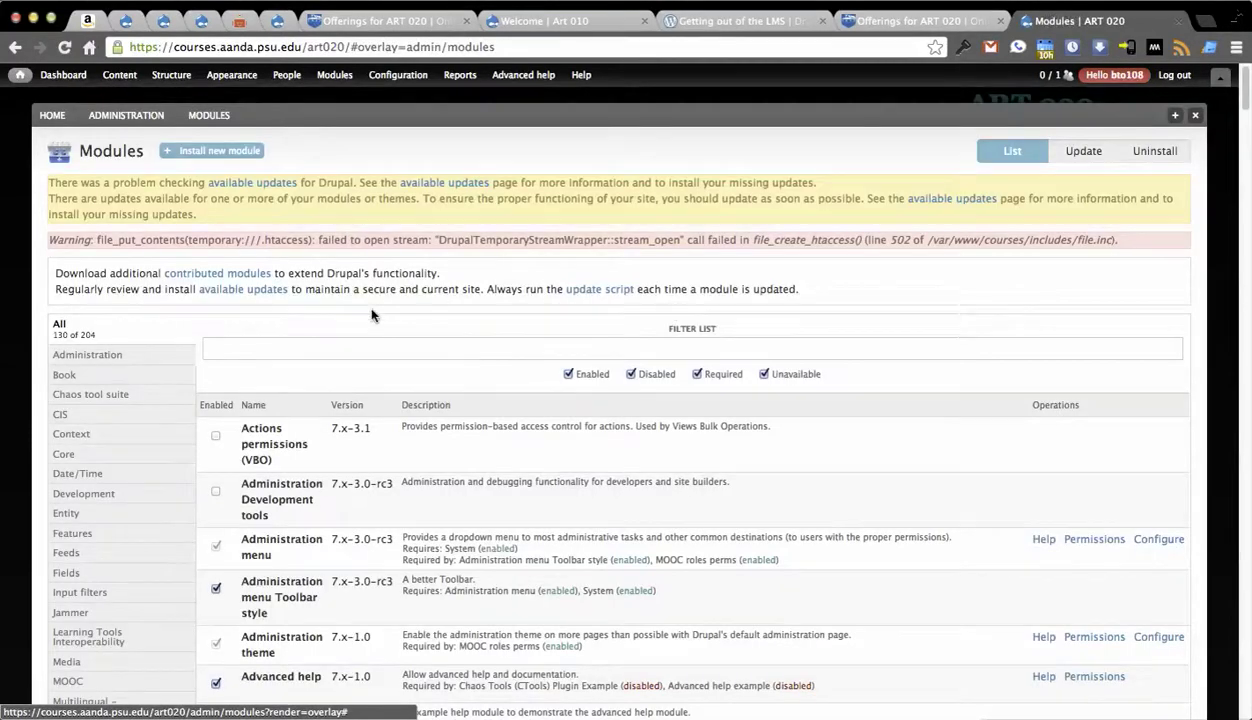
scroll(313, 272, "down", 1)
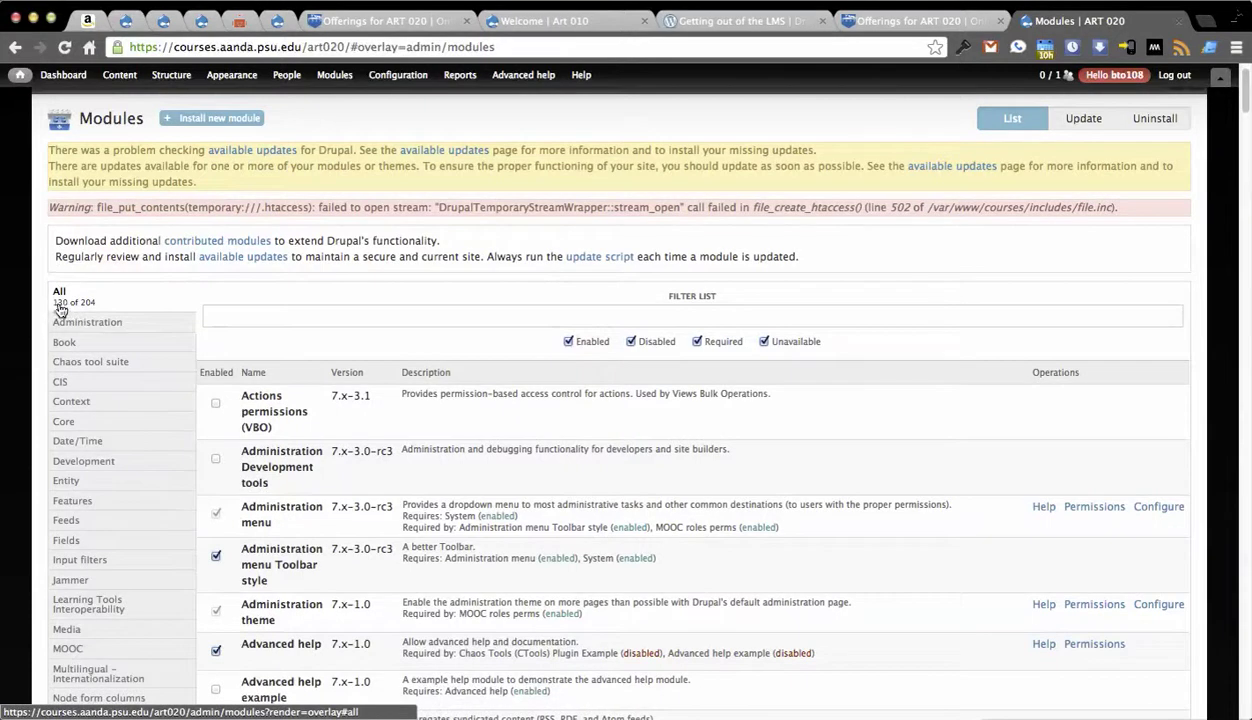
left_click(264, 318)
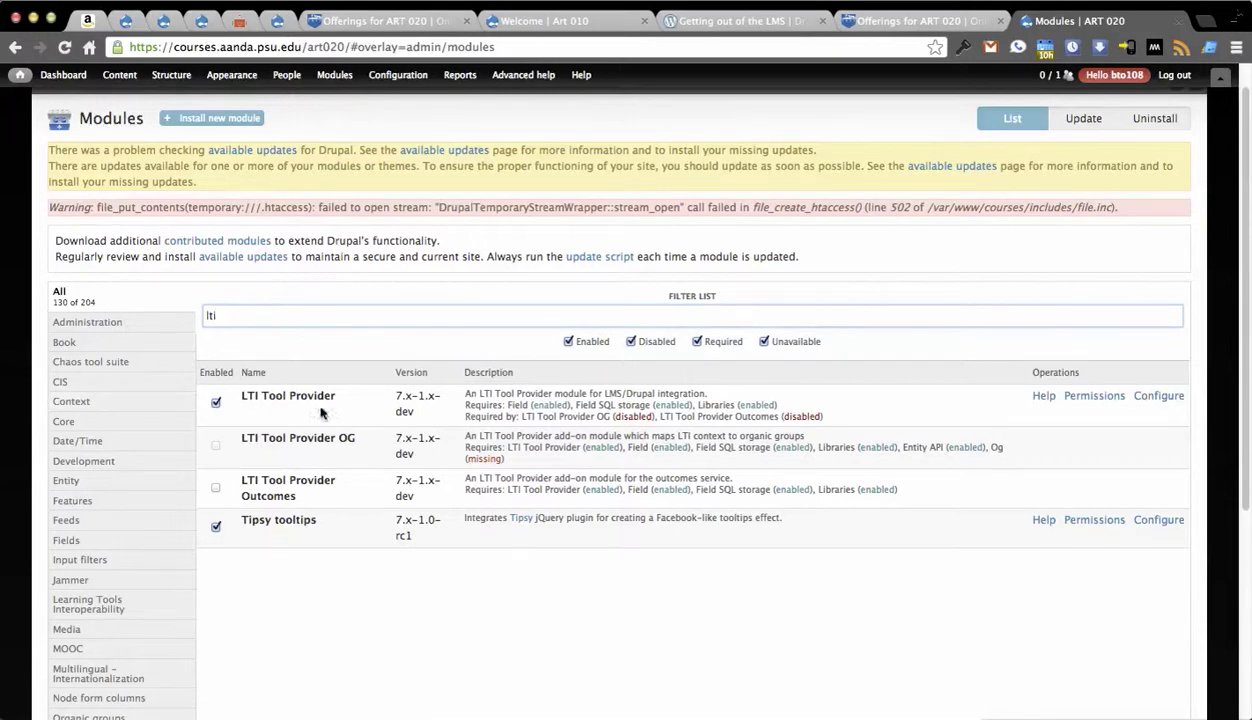
scroll(1150, 148, "up", 1)
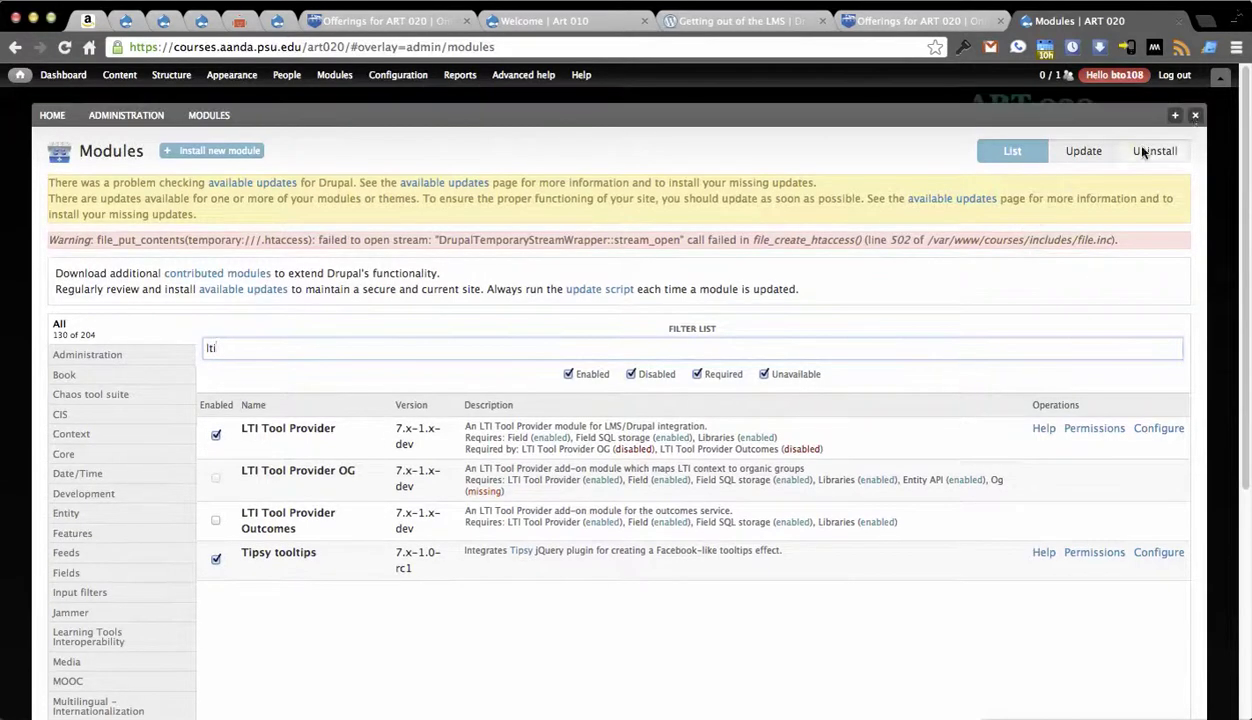
left_click(1163, 140)
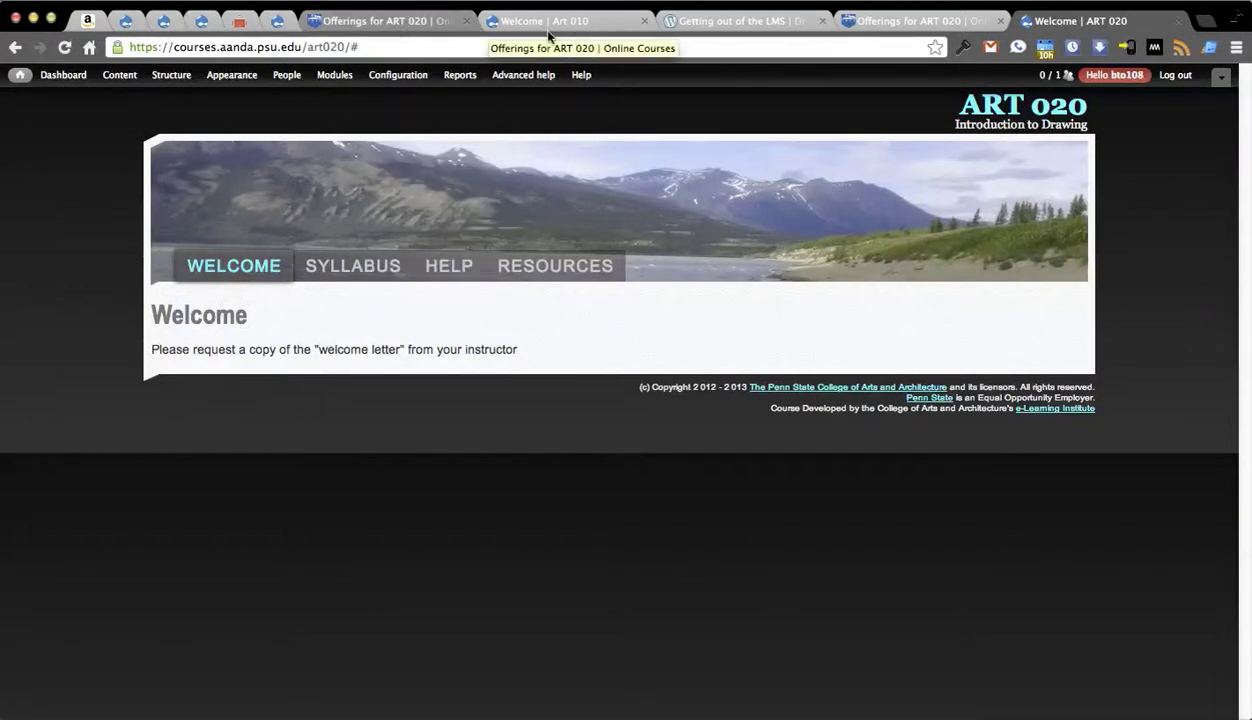
- Reload the ART 020 offerings page on the Online Courses site and open the CIS Service Instances list
left_click(390, 21)
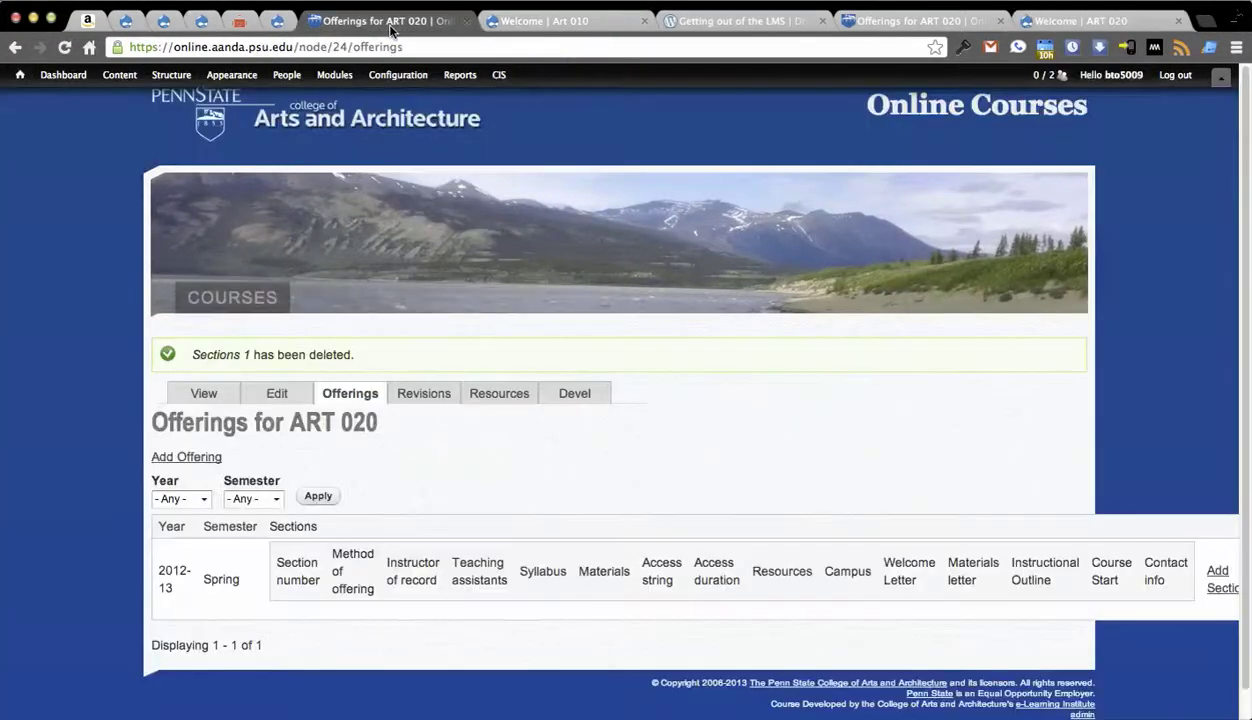
key("super+r")
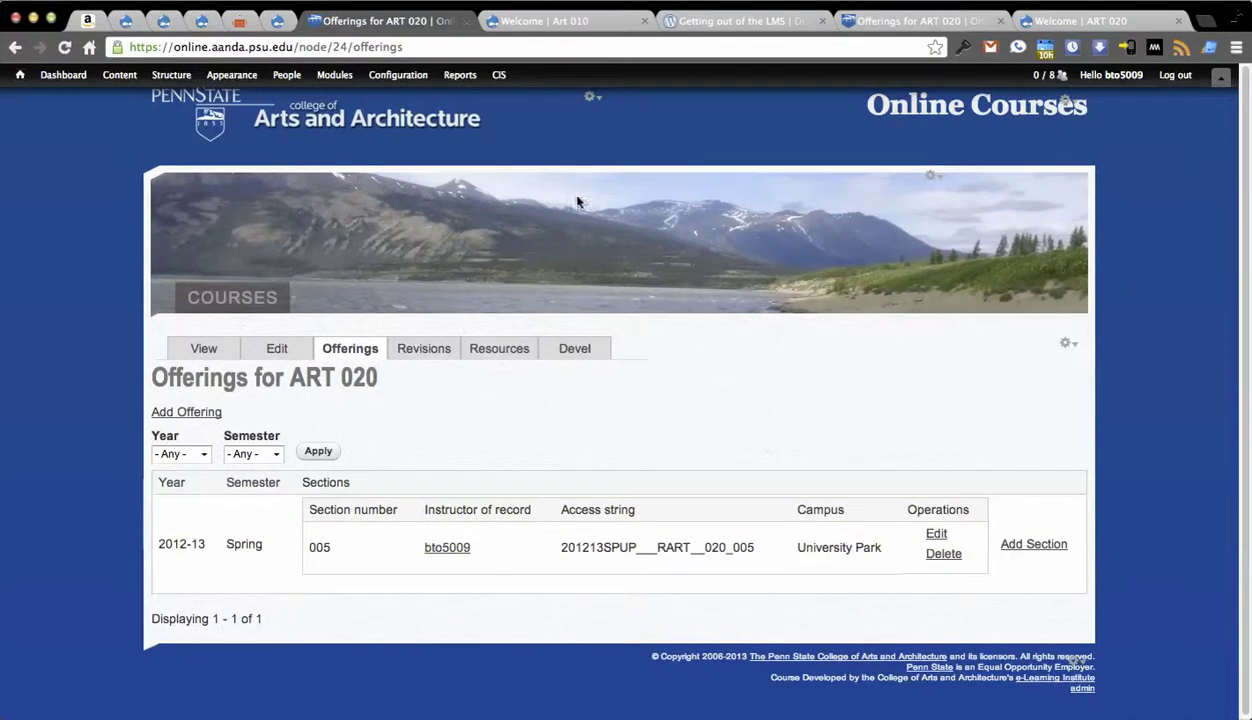
mouse_move(498, 75)
mouse_move(519, 117)
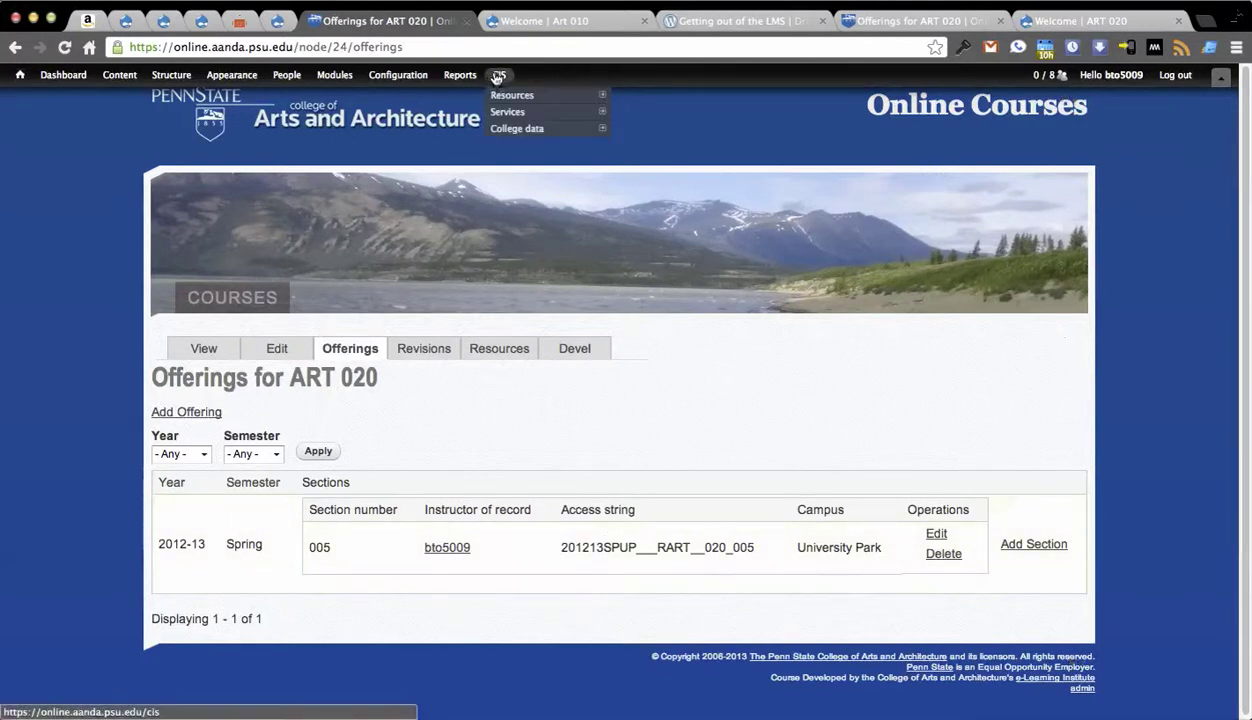
left_click(645, 111)
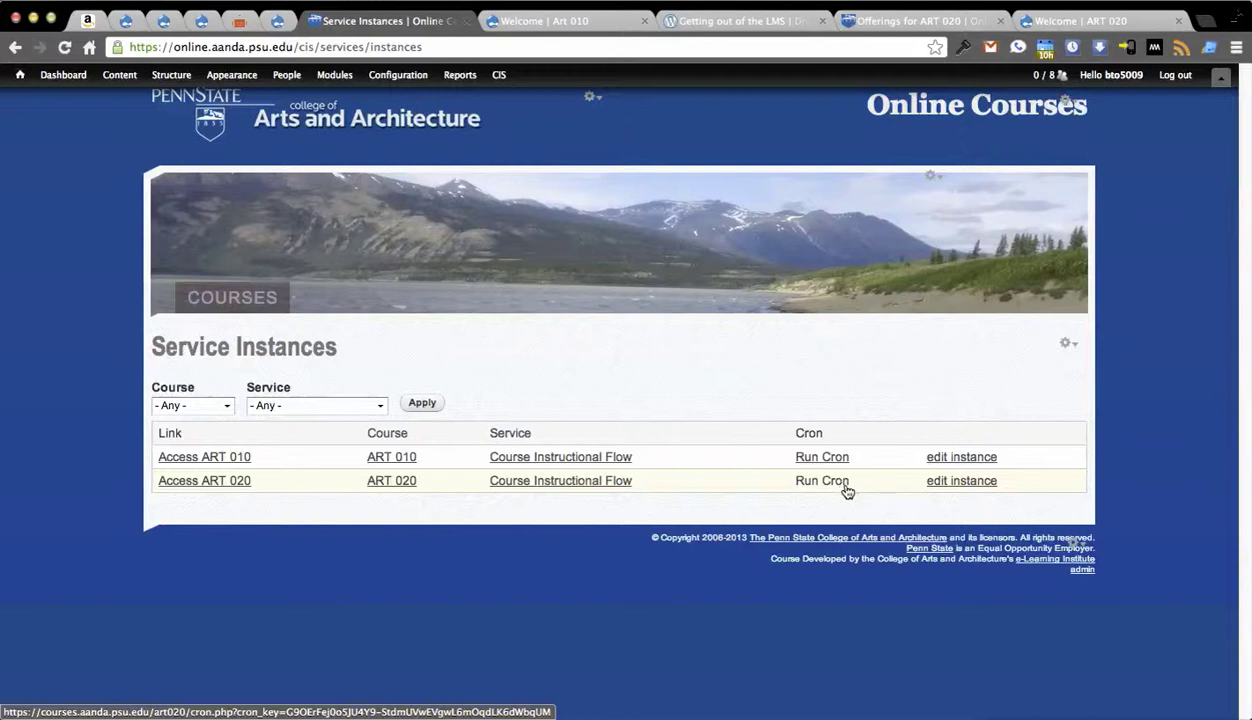
- Open the ART 020 service instance for editing and examine its cron key and service data
left_click(945, 484)
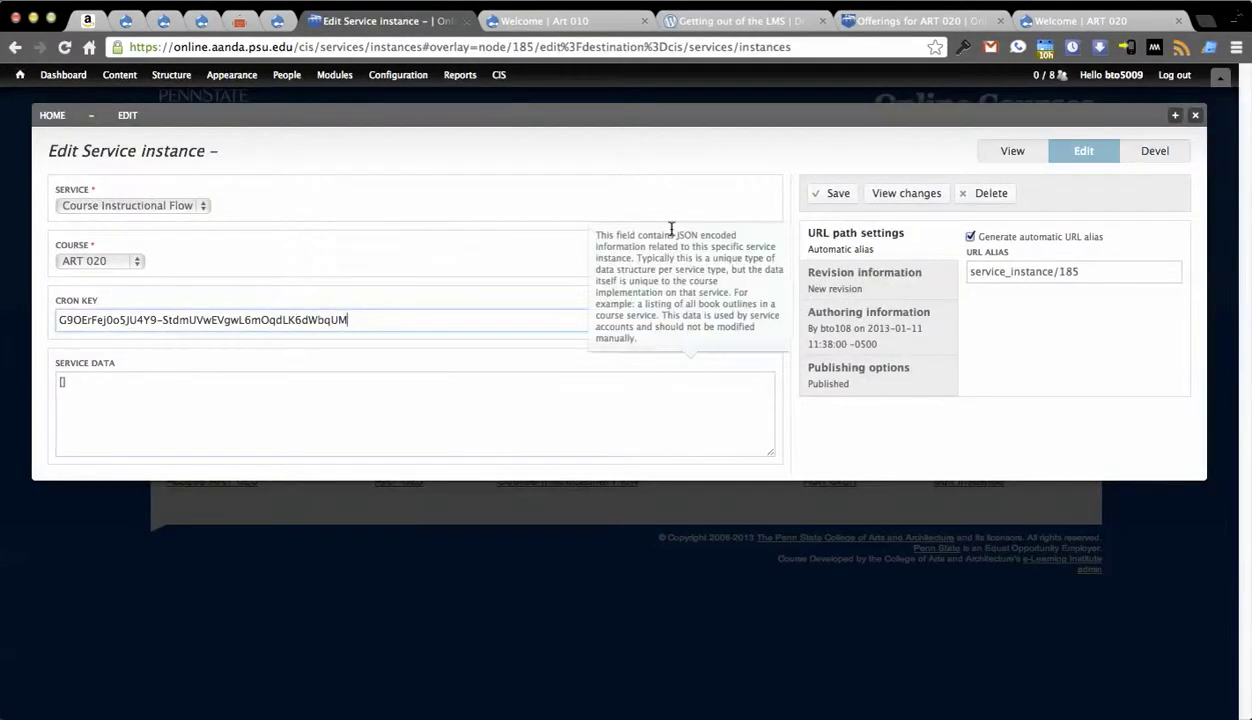
left_click(742, 163)
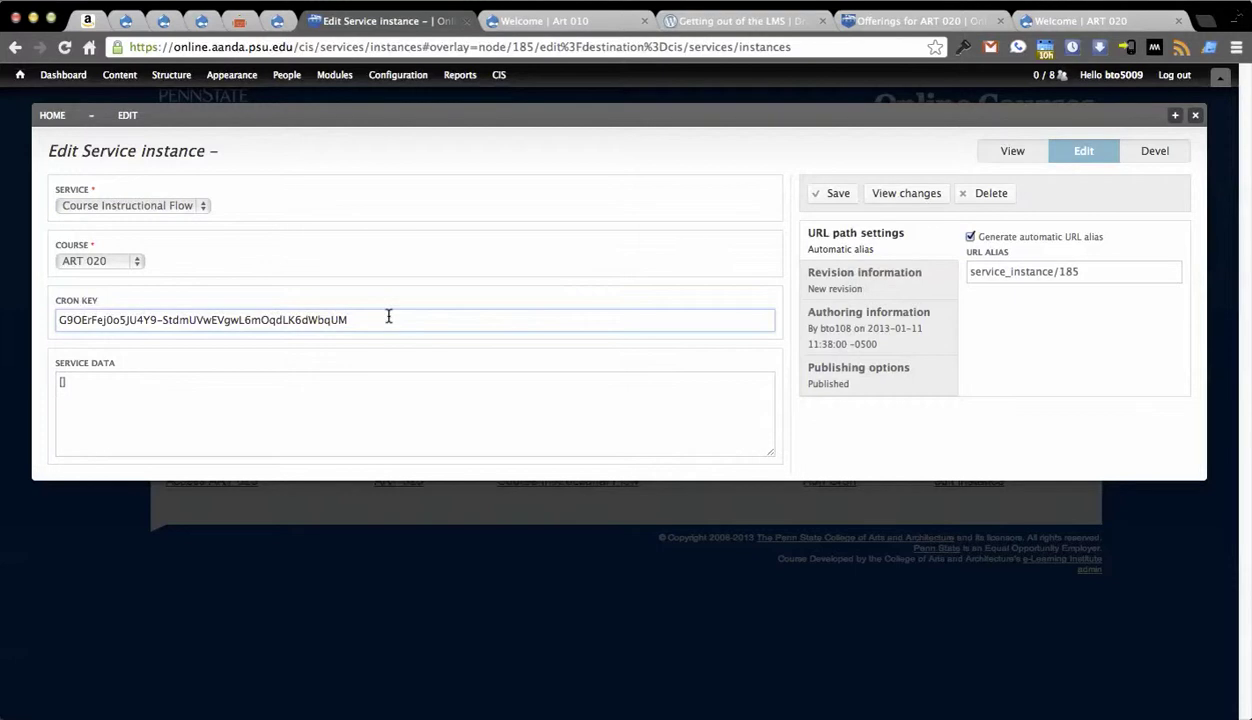
left_click_drag(389, 316, 54, 321)
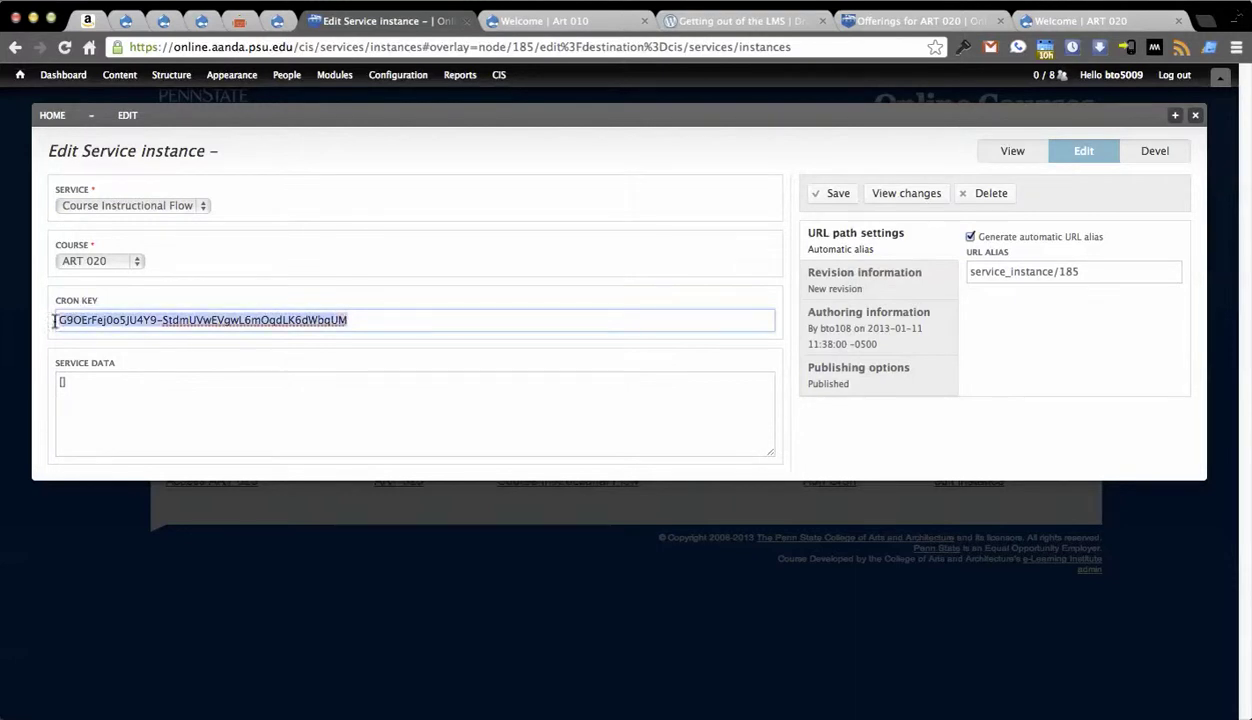
left_click(335, 383)
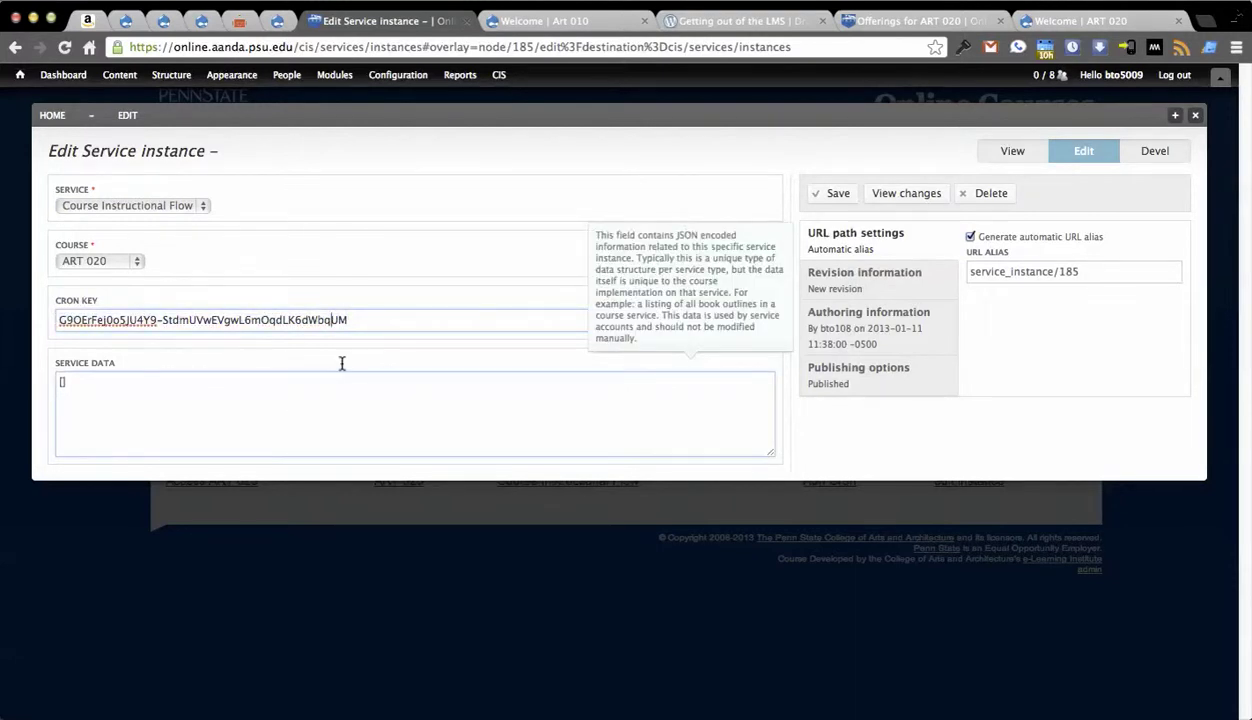
left_click(881, 452)
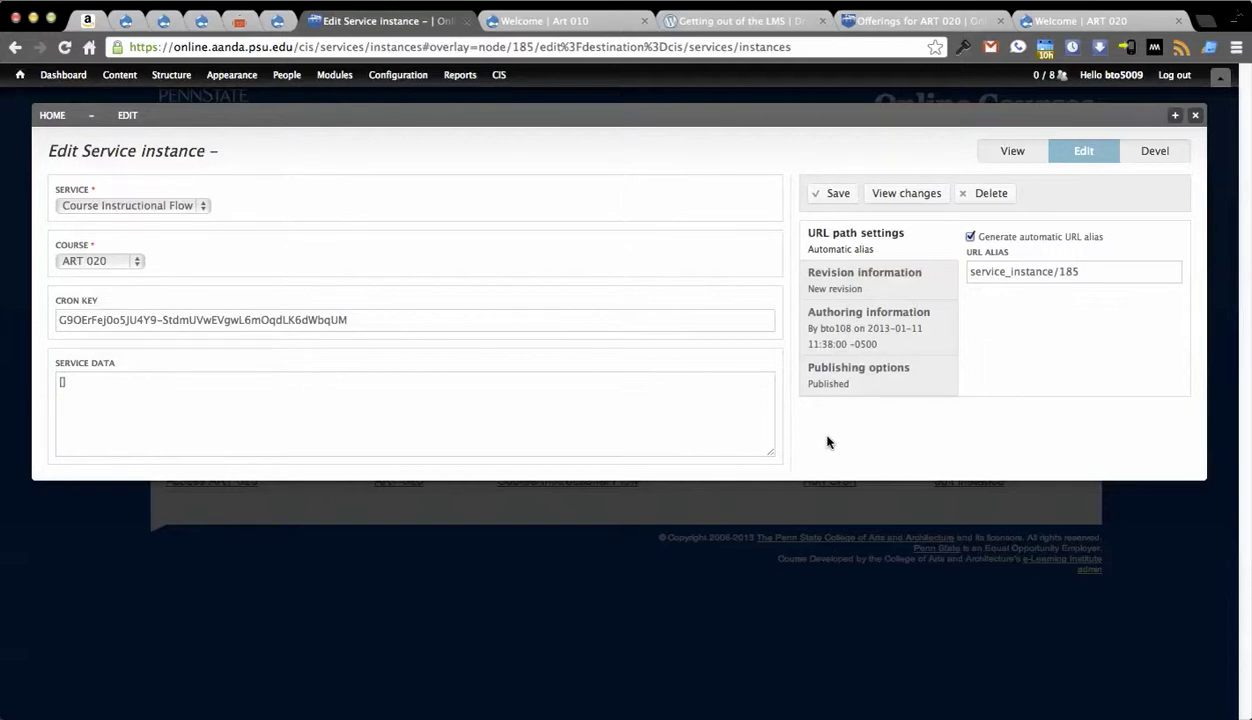
- Open the LTI Tool Consumers configuration page on the ART 020 course site
left_click(1050, 20)
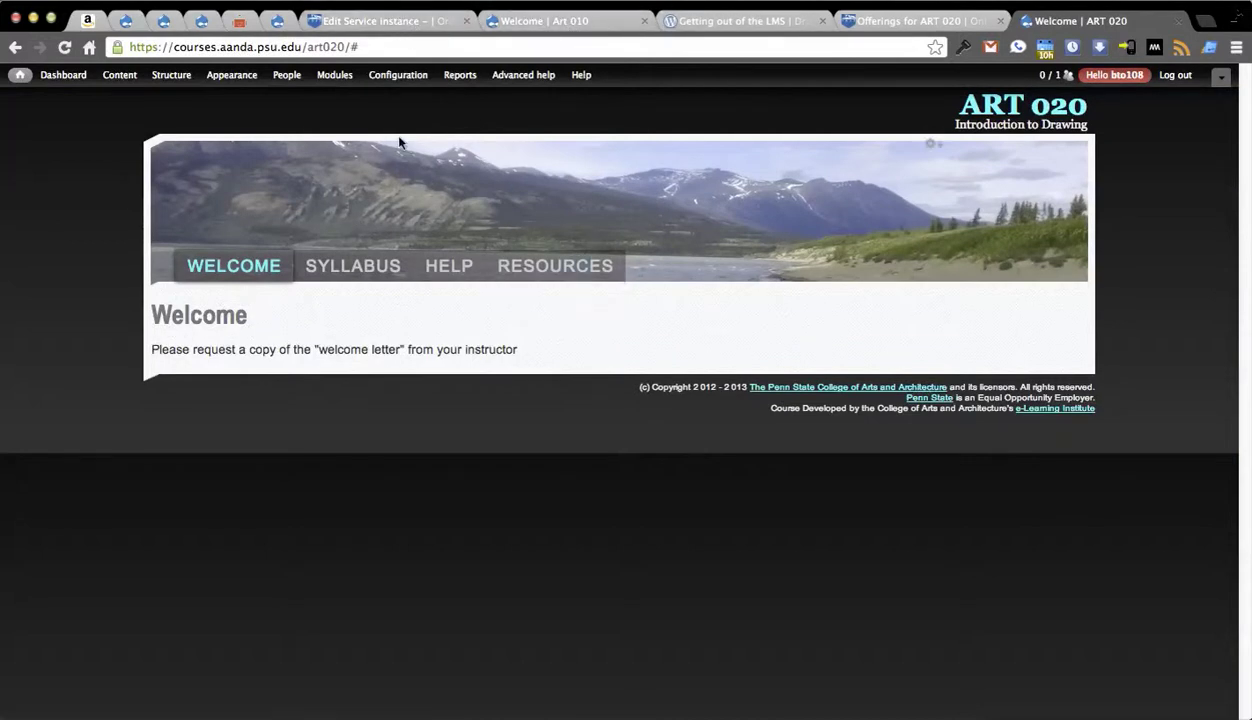
mouse_move(396, 75)
mouse_move(400, 163)
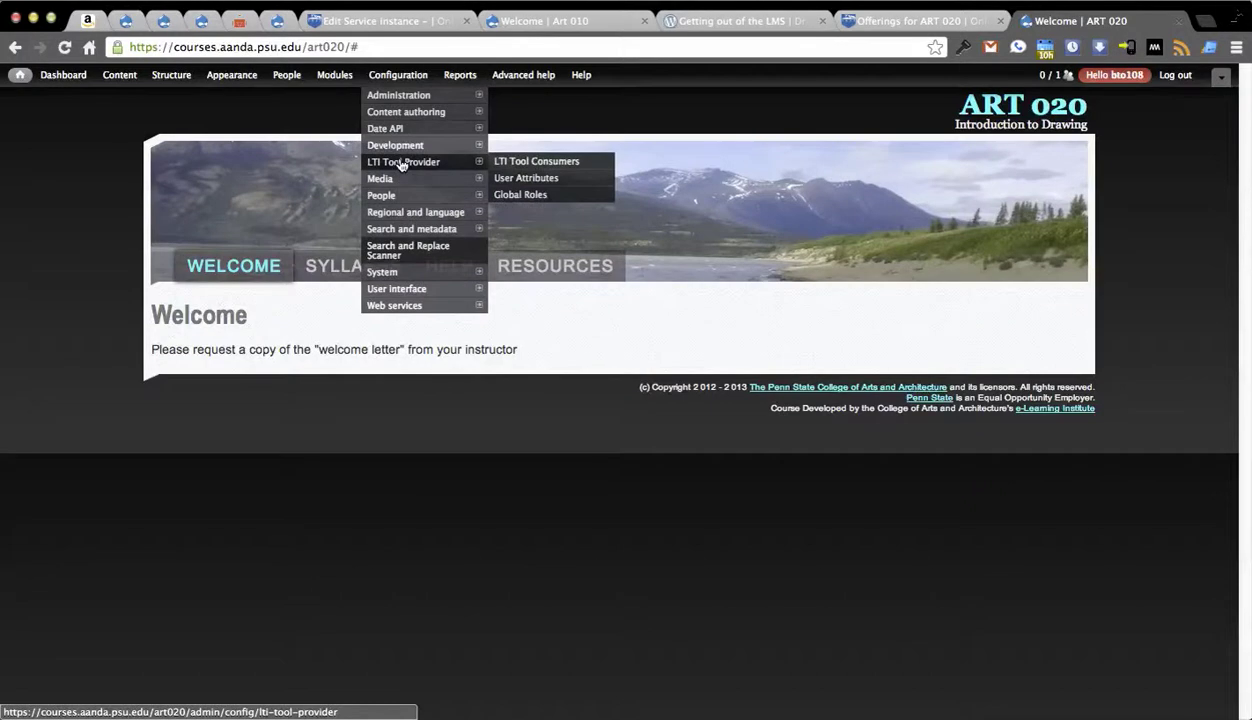
left_click(540, 161)
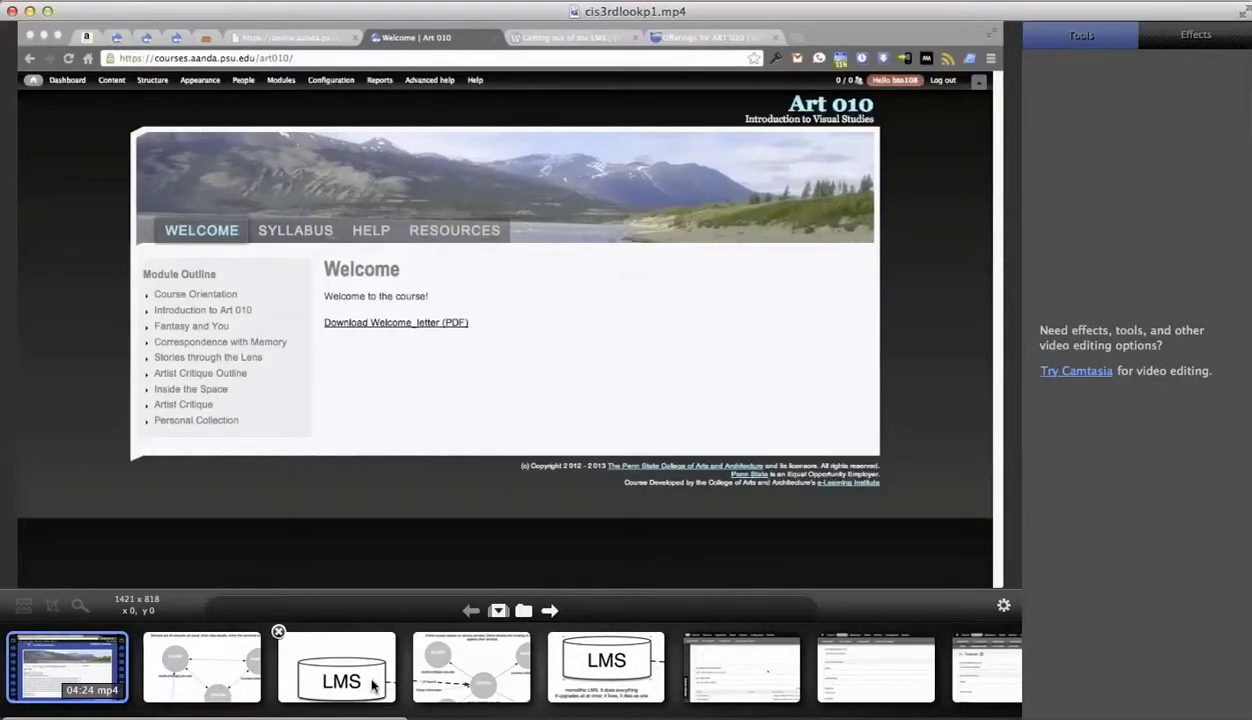
- Open the capture showing the LMS connected to Online and examine its LTI launch and service links
left_click(340, 668)
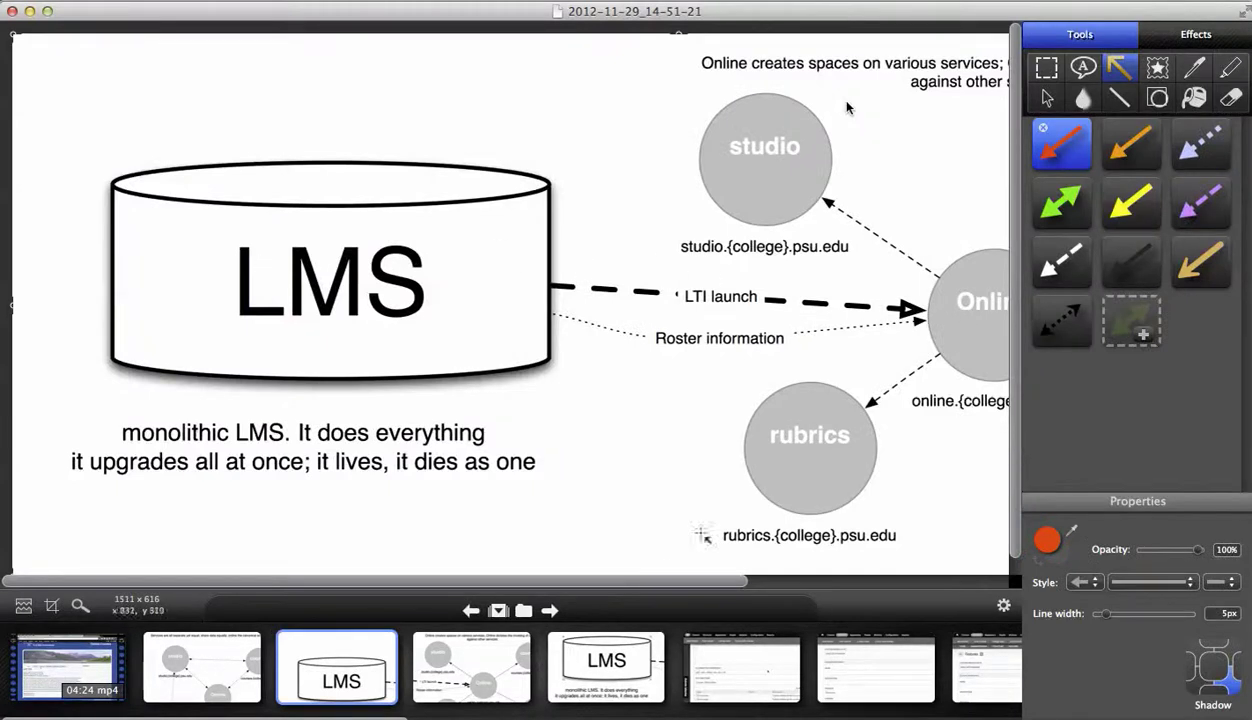
left_click_drag(600, 585, 855, 588)
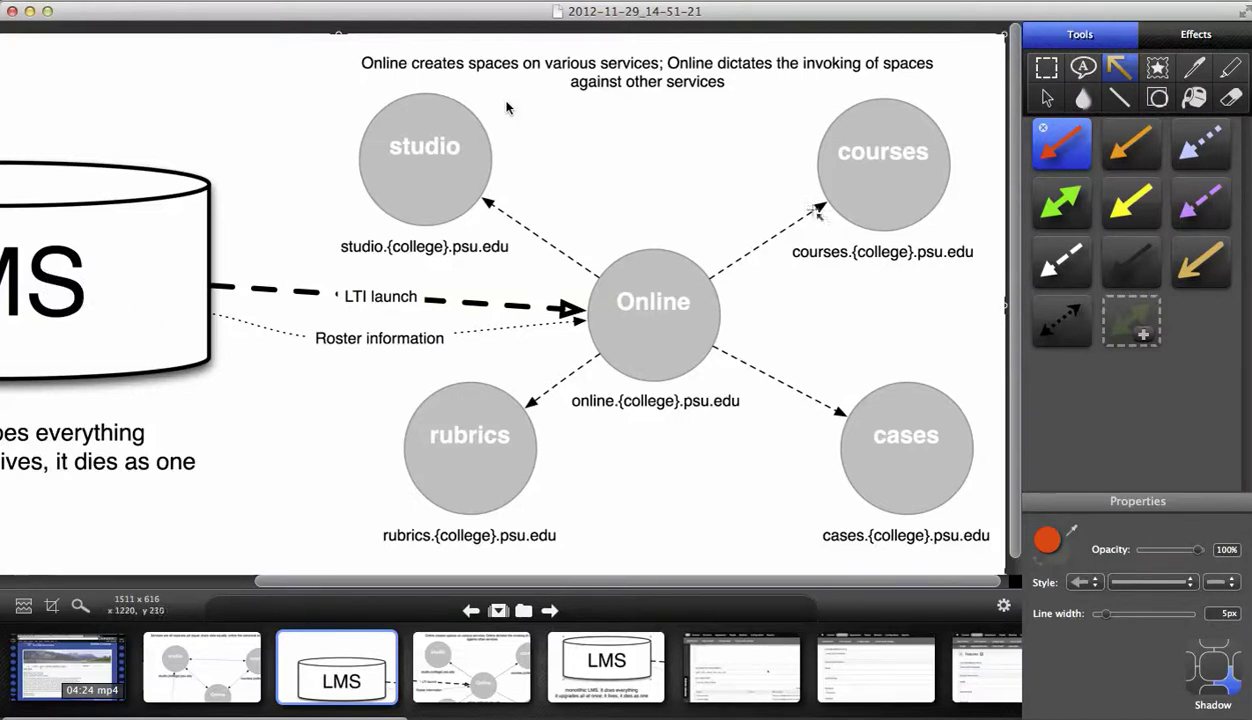
scroll(47, 298, "left", 5)
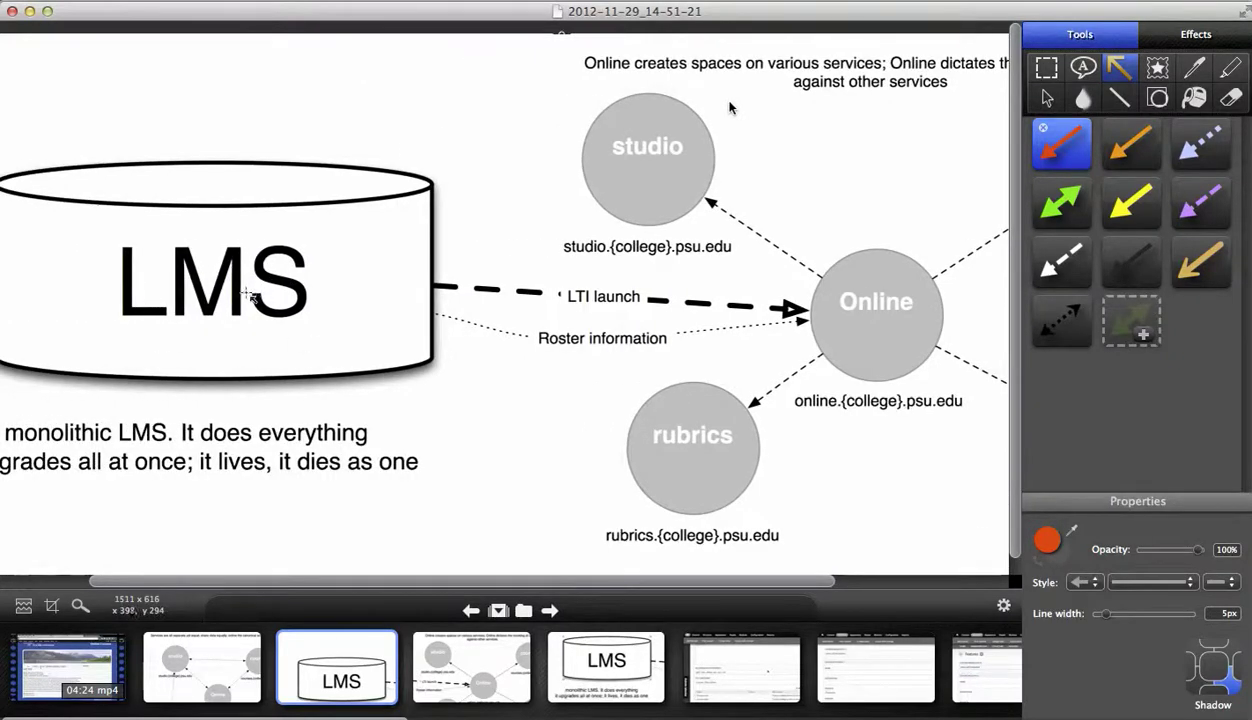
scroll(250, 296, "right", 5)
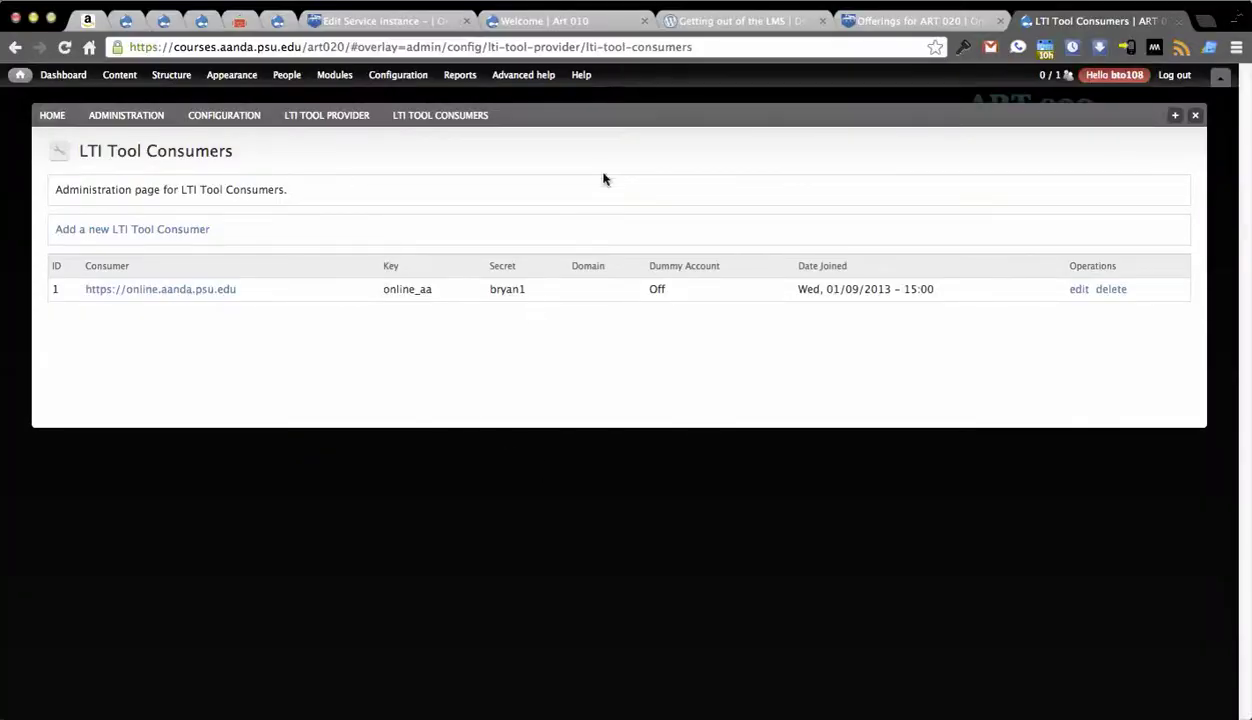
- Return to the Online Courses site, close the service instance form and open lti_tool_provider_consumer.xml
left_click(435, 25)
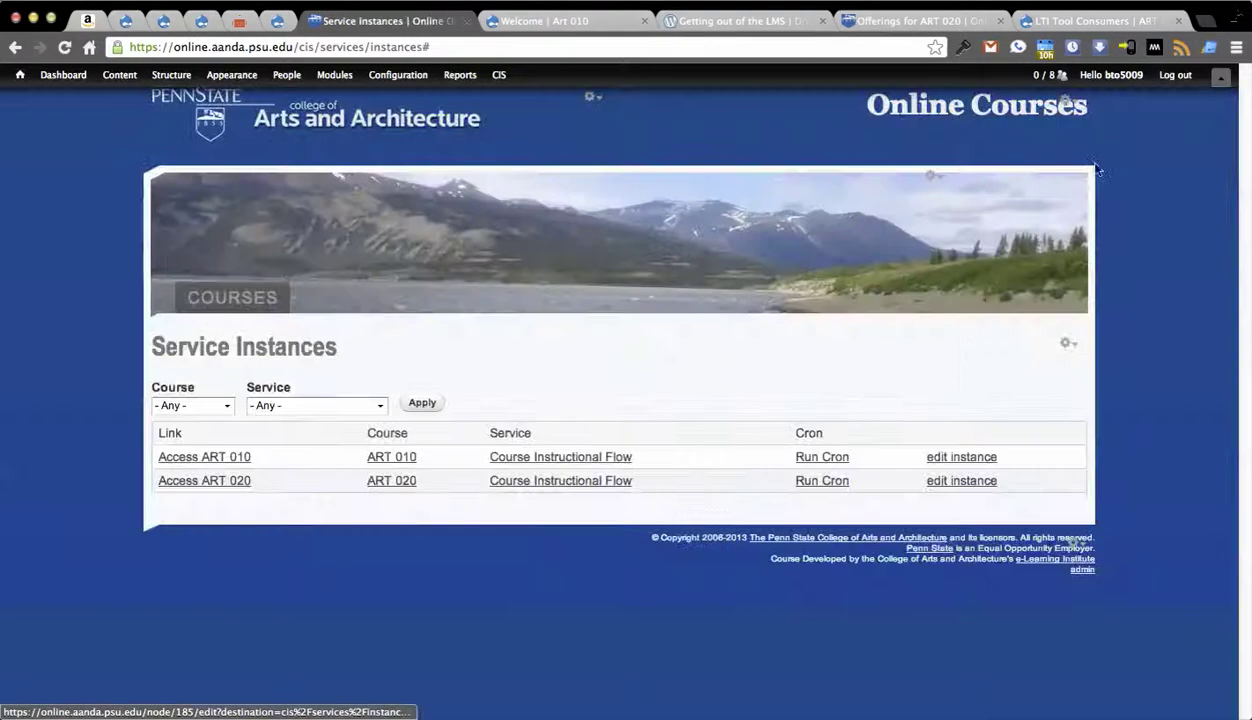
left_click(1194, 115)
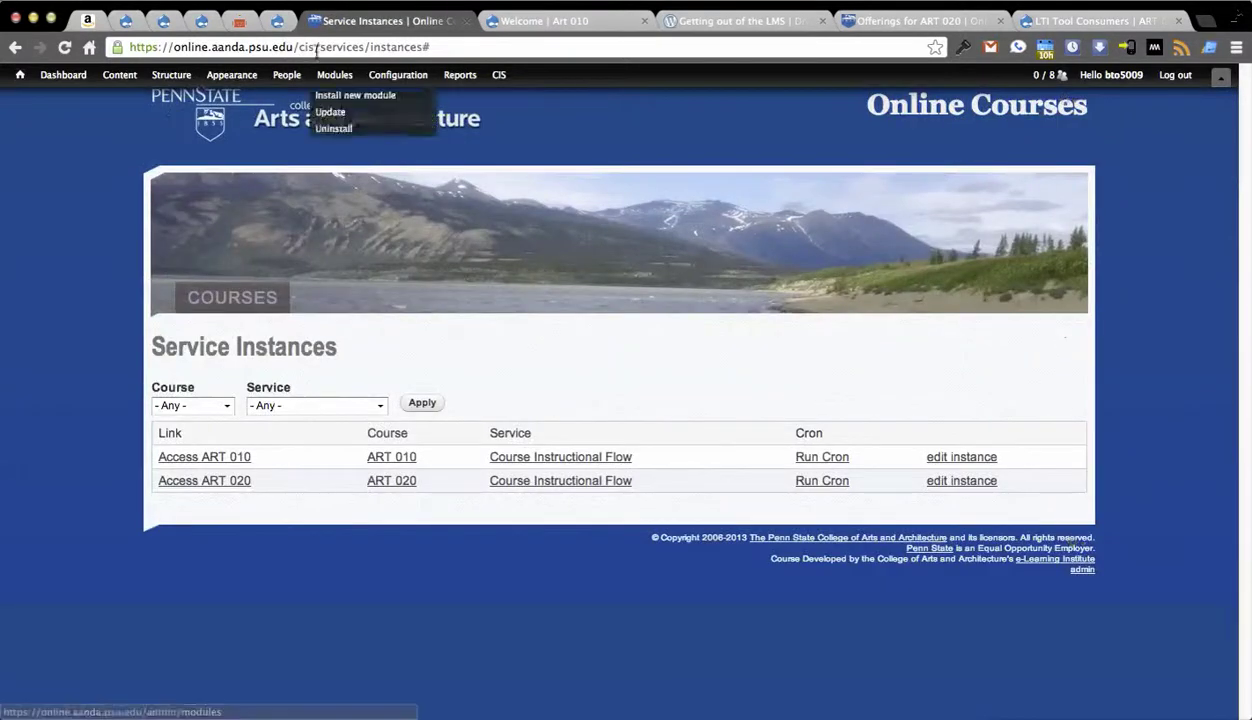
left_click_drag(320, 47, 430, 47)
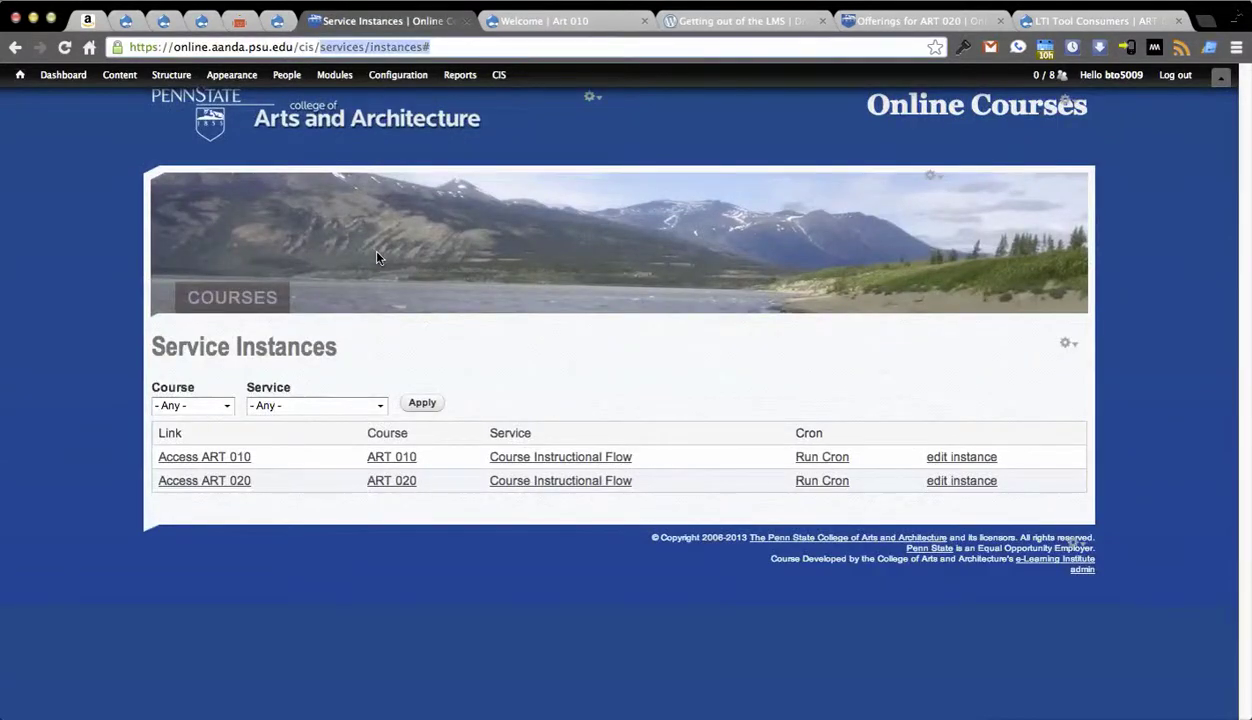
key("BackSpace")
type("l")
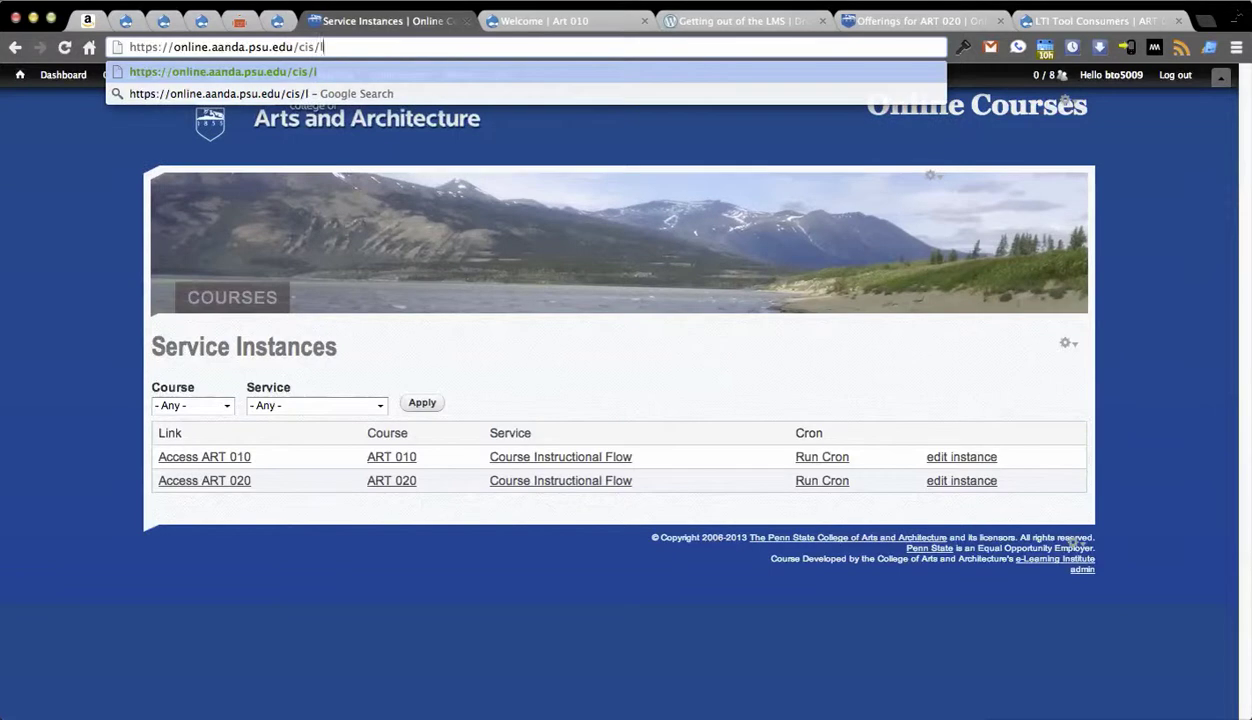
key("BackSpace")
key("BackSpace")
key("BackSpace")
key("BackSpace")
key("BackSpace")
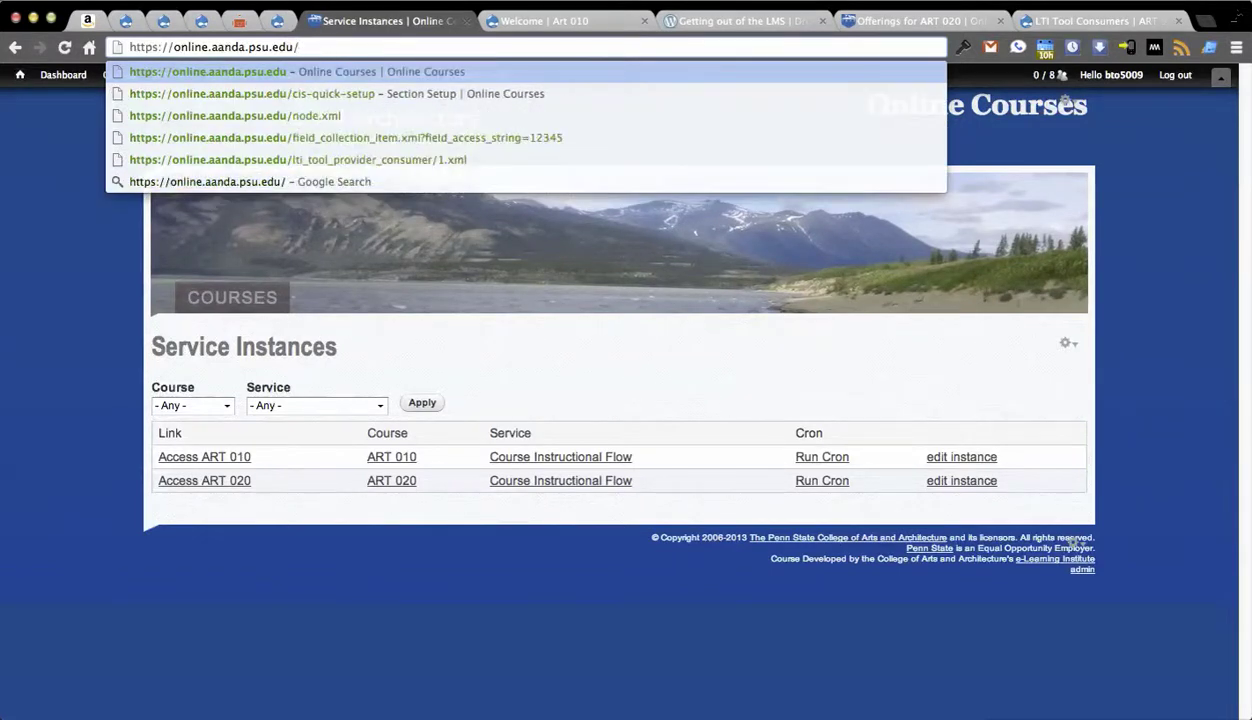
type("lti")
key("Down")
key("Down")
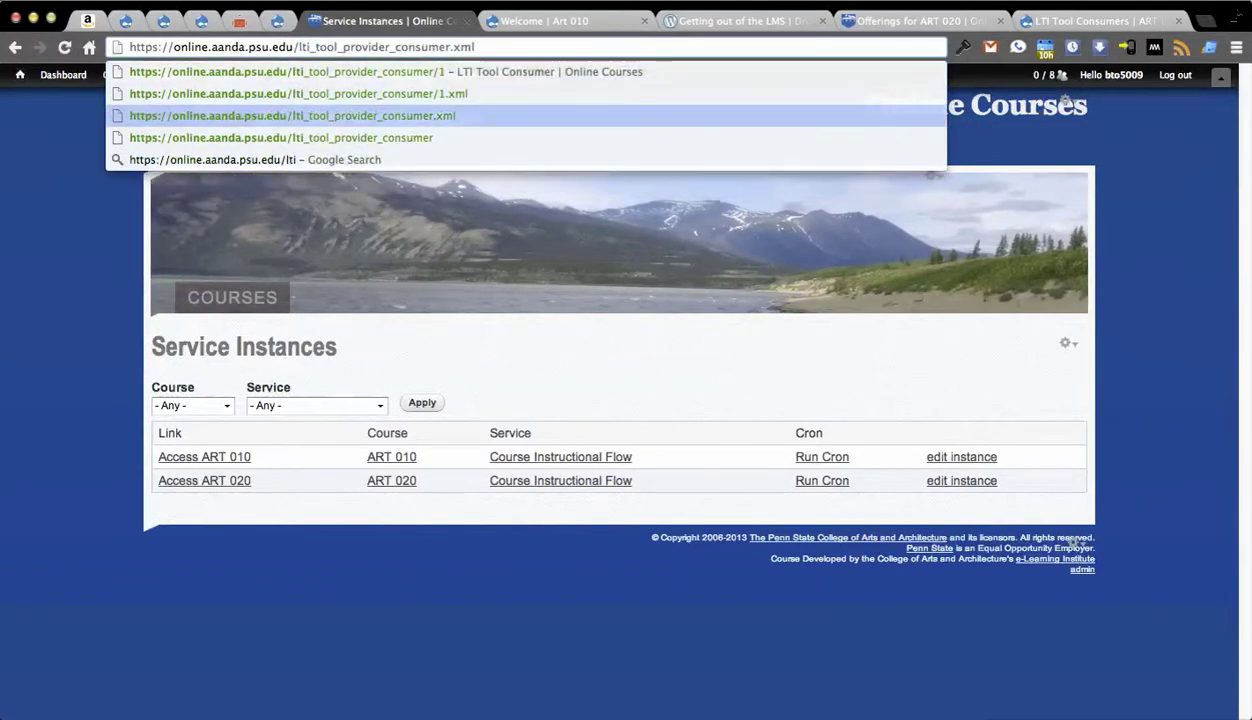
key("Return")
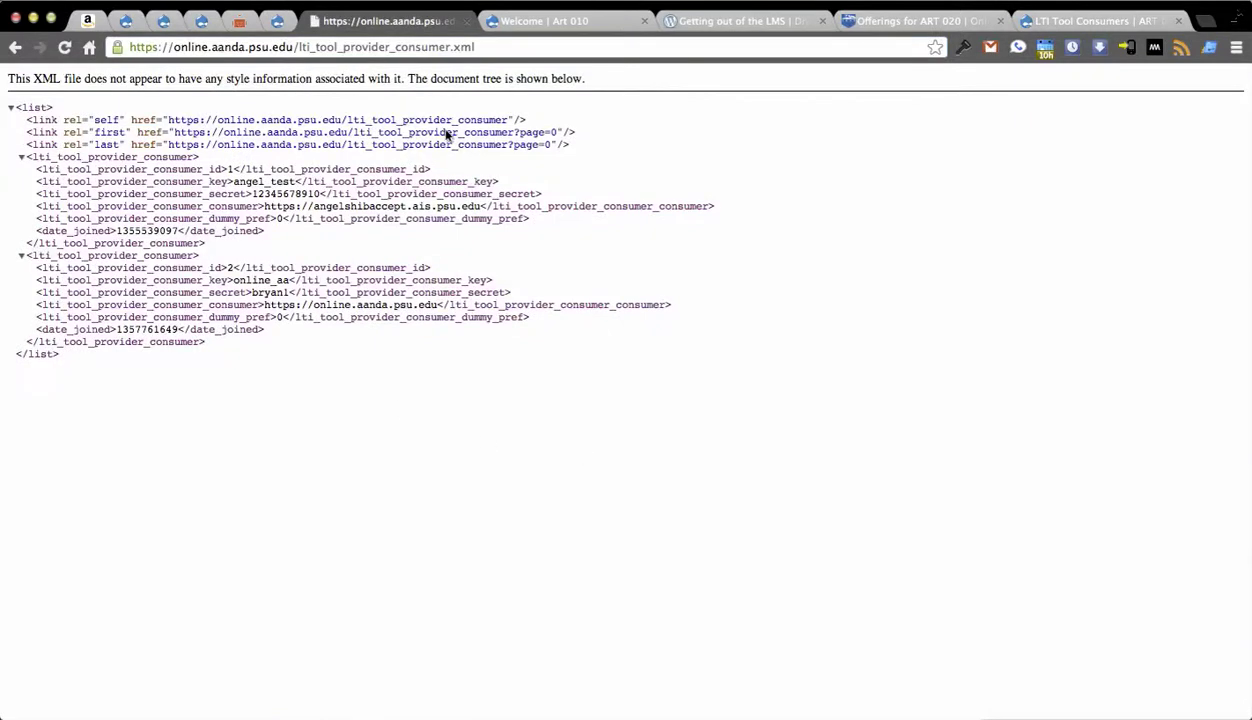
- Open the page lti_tool_provider_consumer/2 on the Online Courses site to view that consumer's details
left_click(472, 47)
left_click(505, 45)
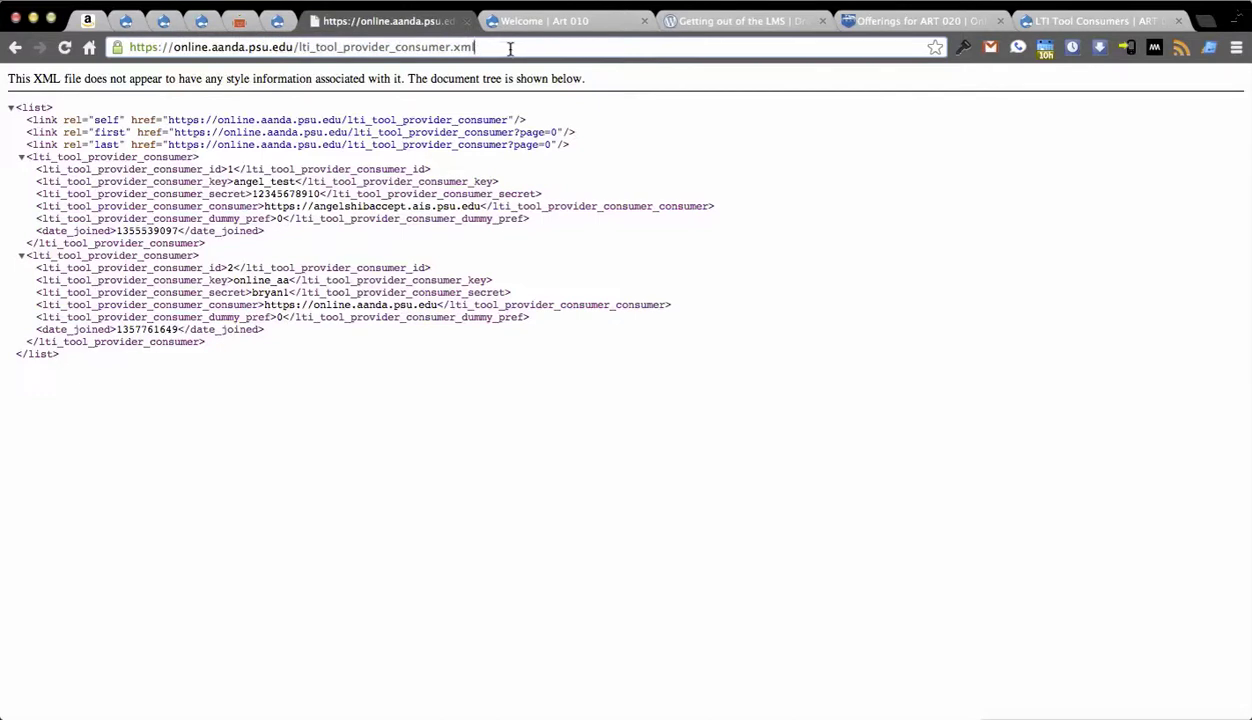
key("BackSpace")
key("BackSpace")
key("BackSpace")
key("BackSpace")
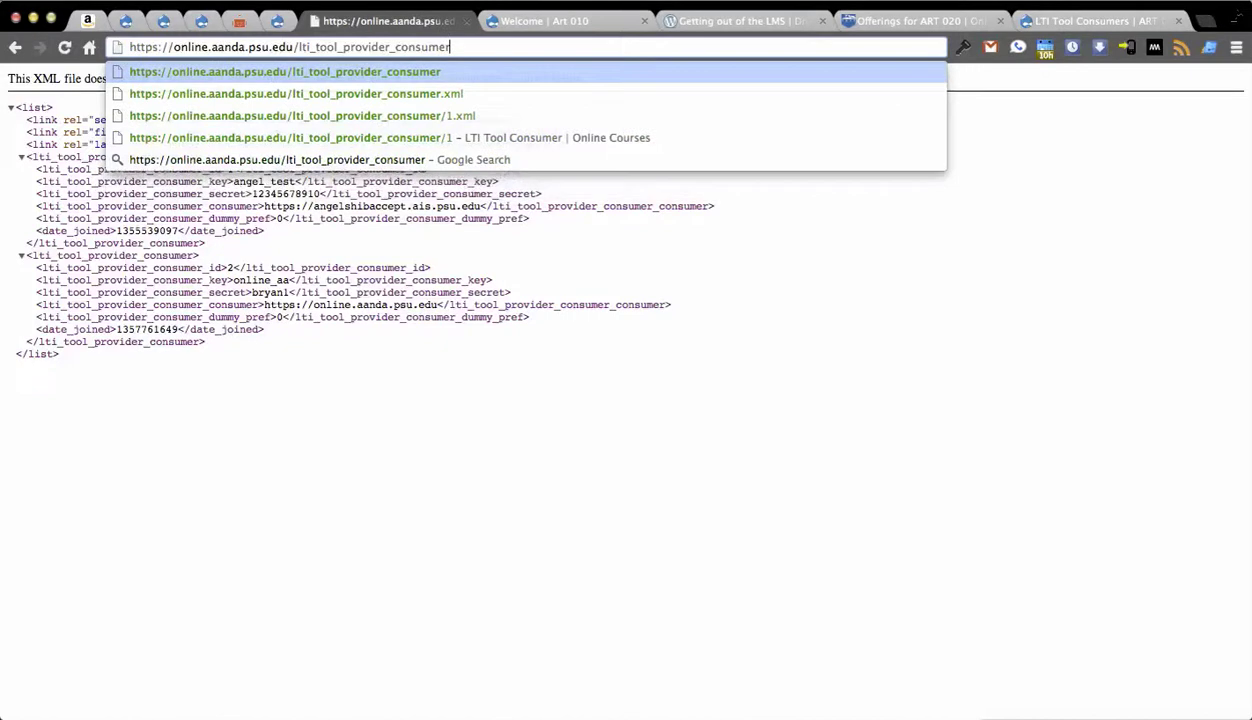
type(".")
key("BackSpace")
key("BackSpace")
type("/")
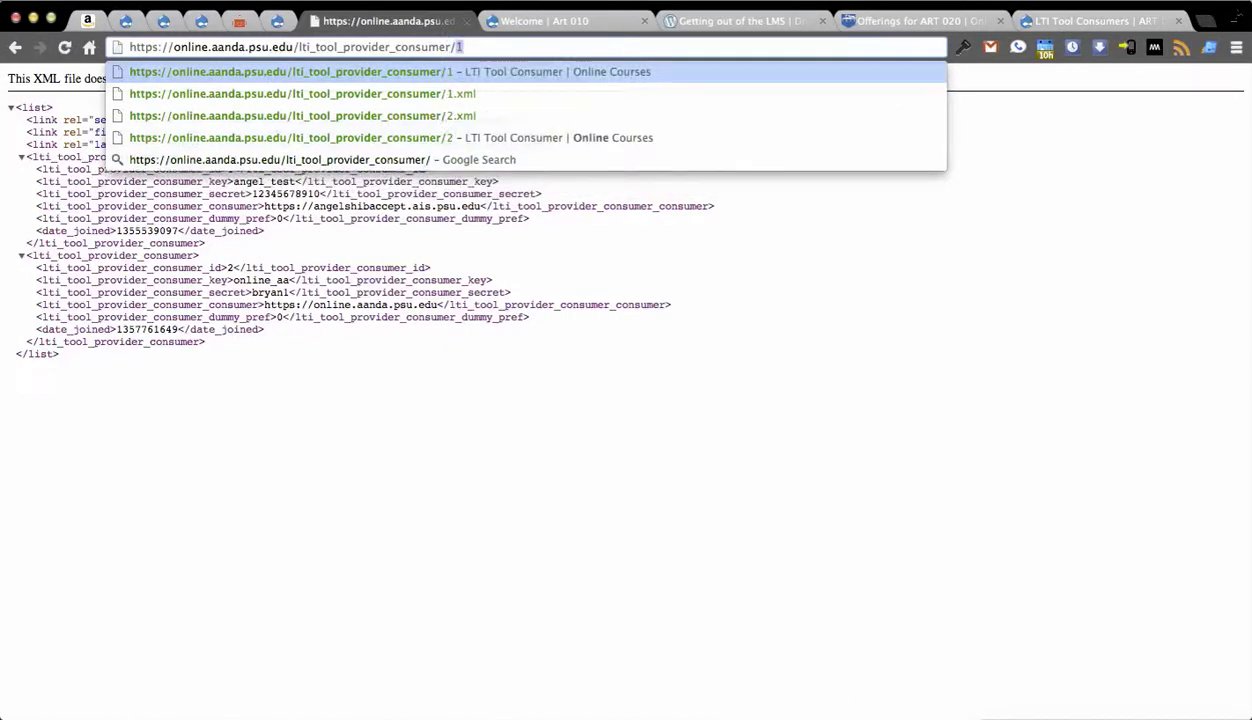
type("2")
key("Return")
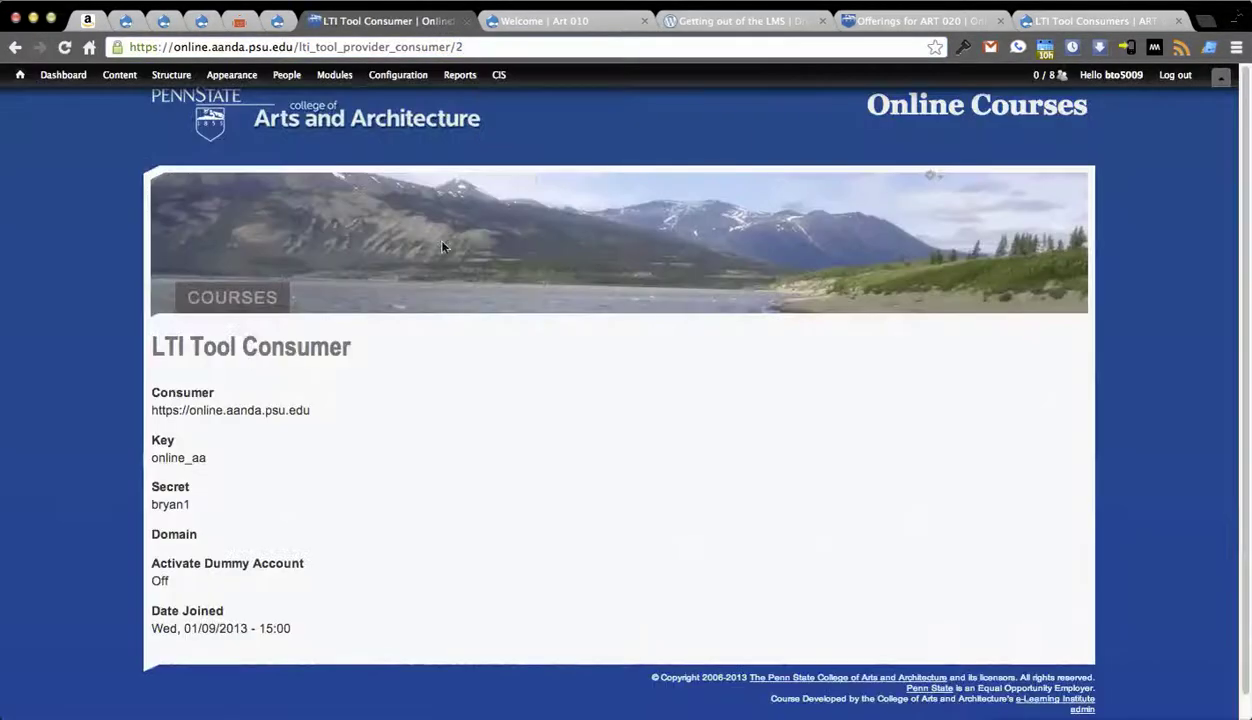
- Compare the LTI tool consumer details on the Online Courses site with the LTI Tool Consumers list on the ART 020 site
scroll(443, 247, "down", 1)
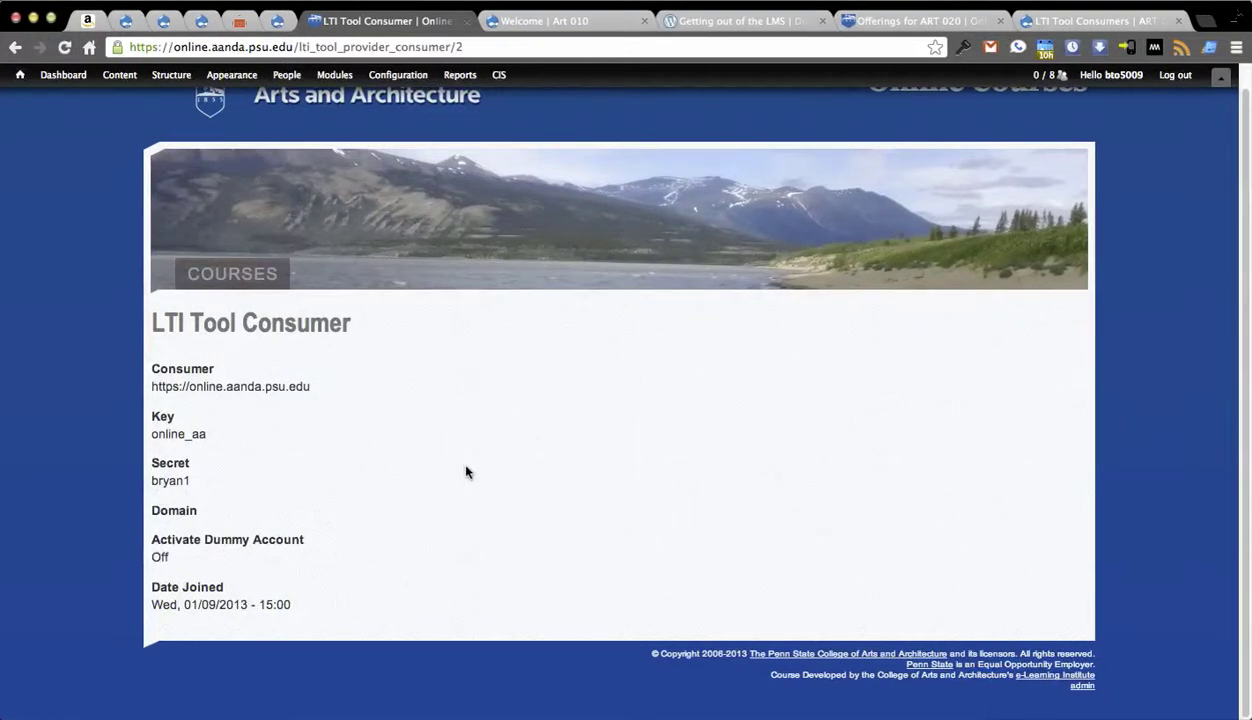
scroll(540, 435, "up", 1)
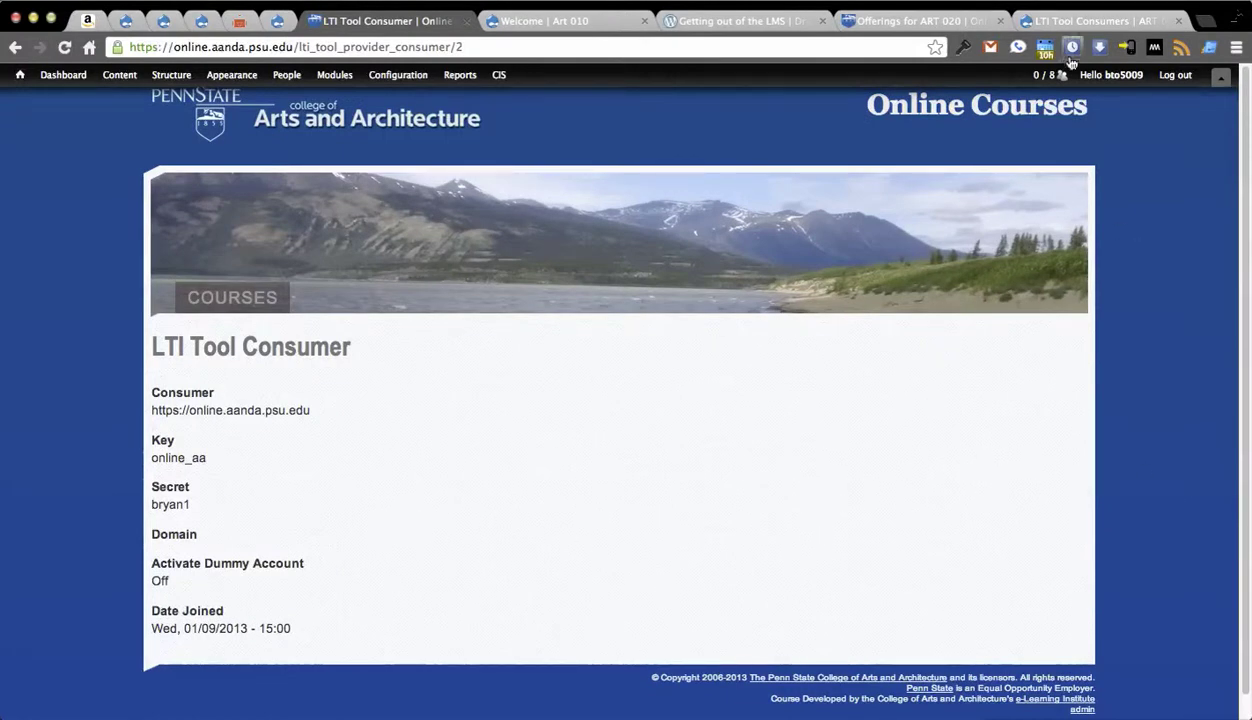
left_click(1046, 20)
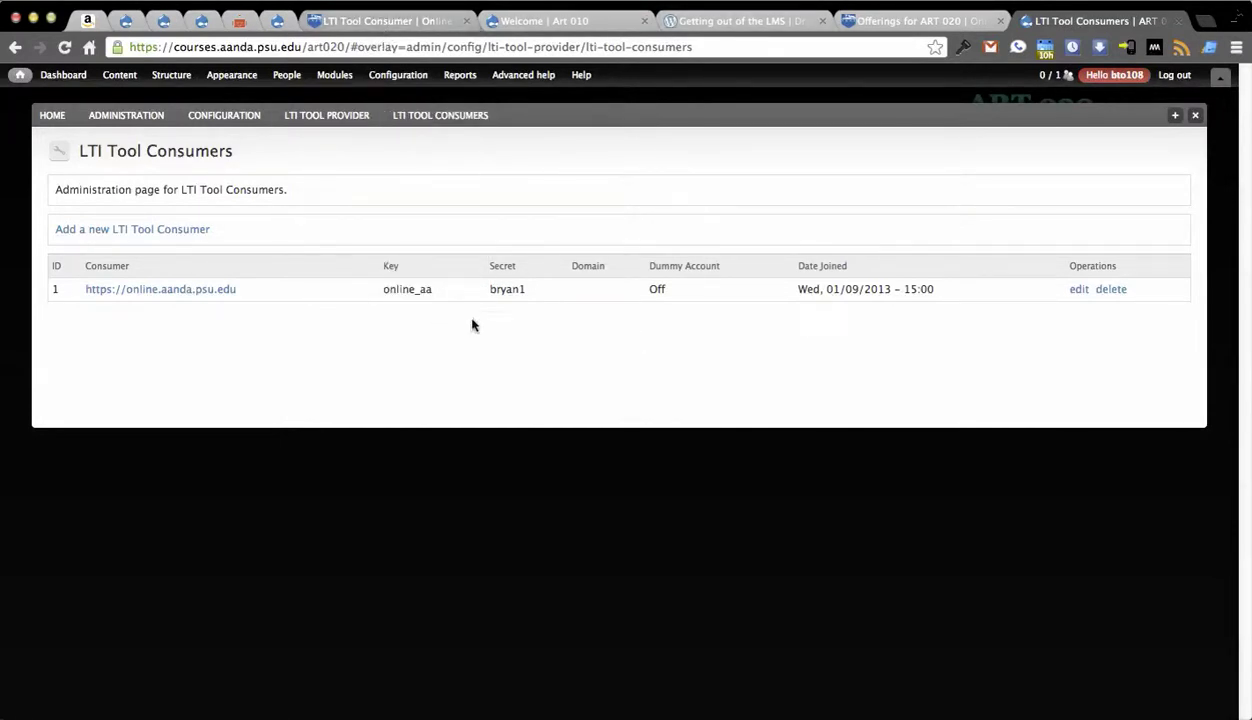
left_click(360, 20)
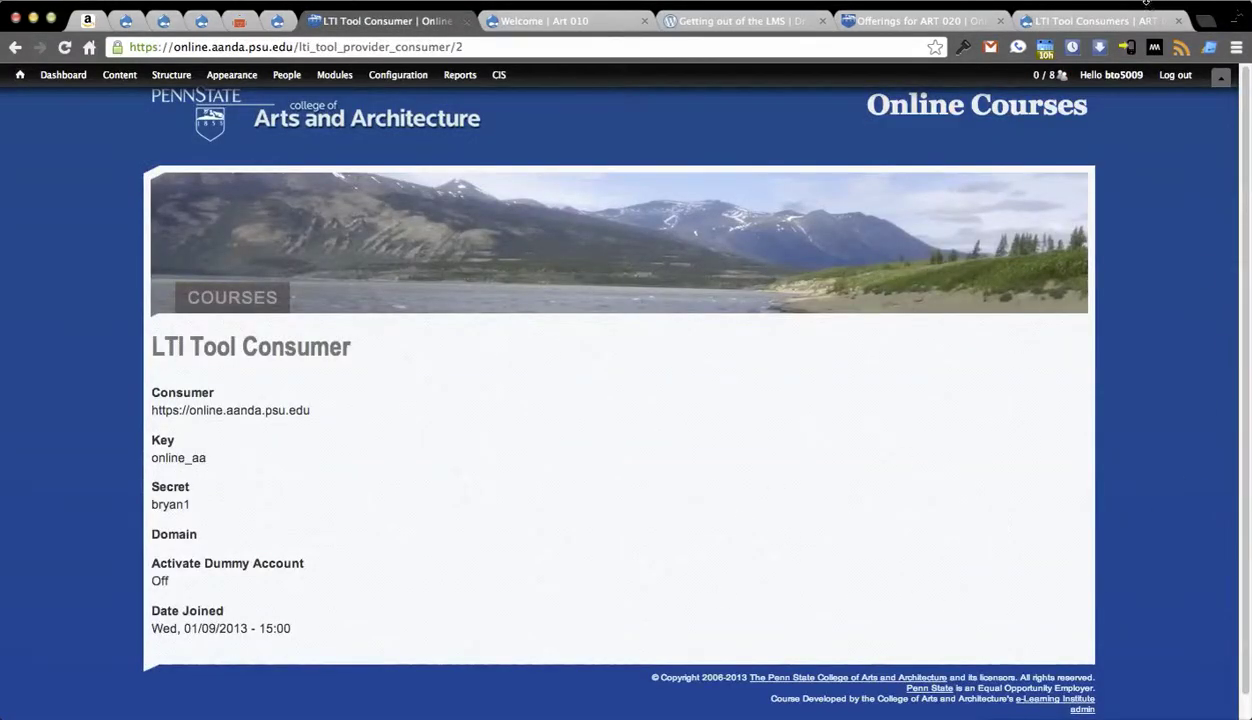
left_click(1120, 22)
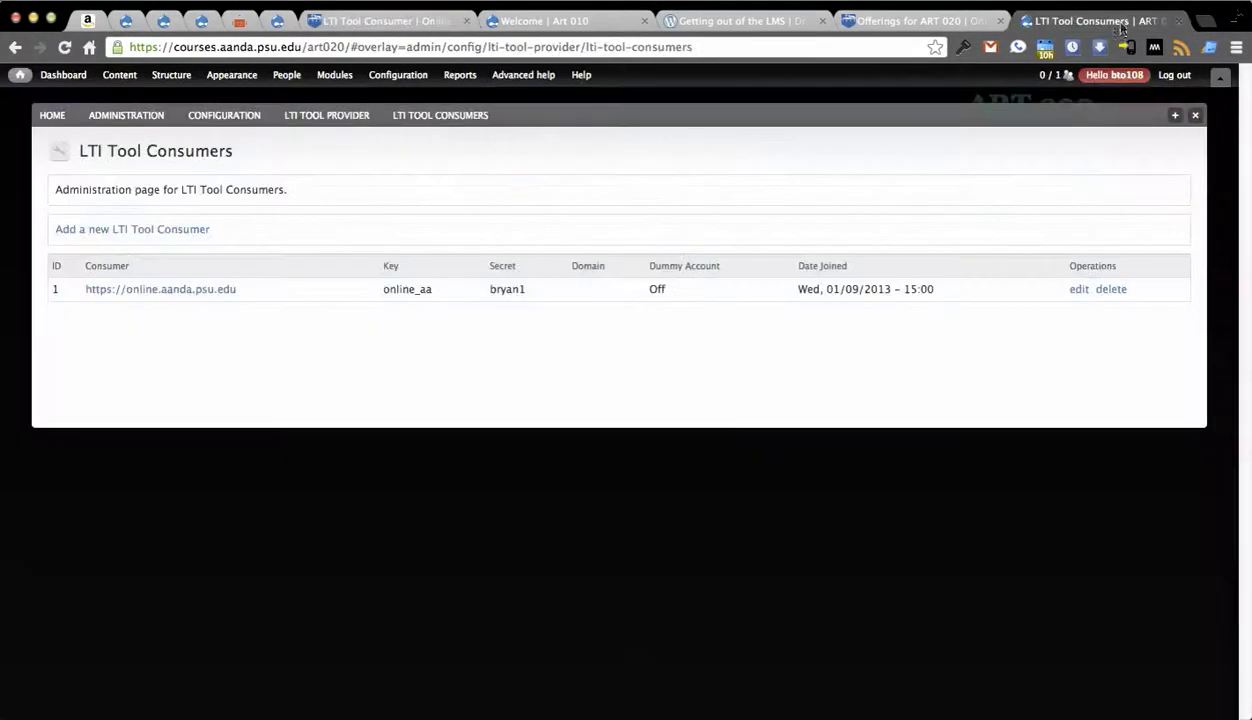
- Close the LTI Tool Consumers overlay, open the ART 020 Syllabus page and highlight its introductory paragraphs
left_click(1194, 116)
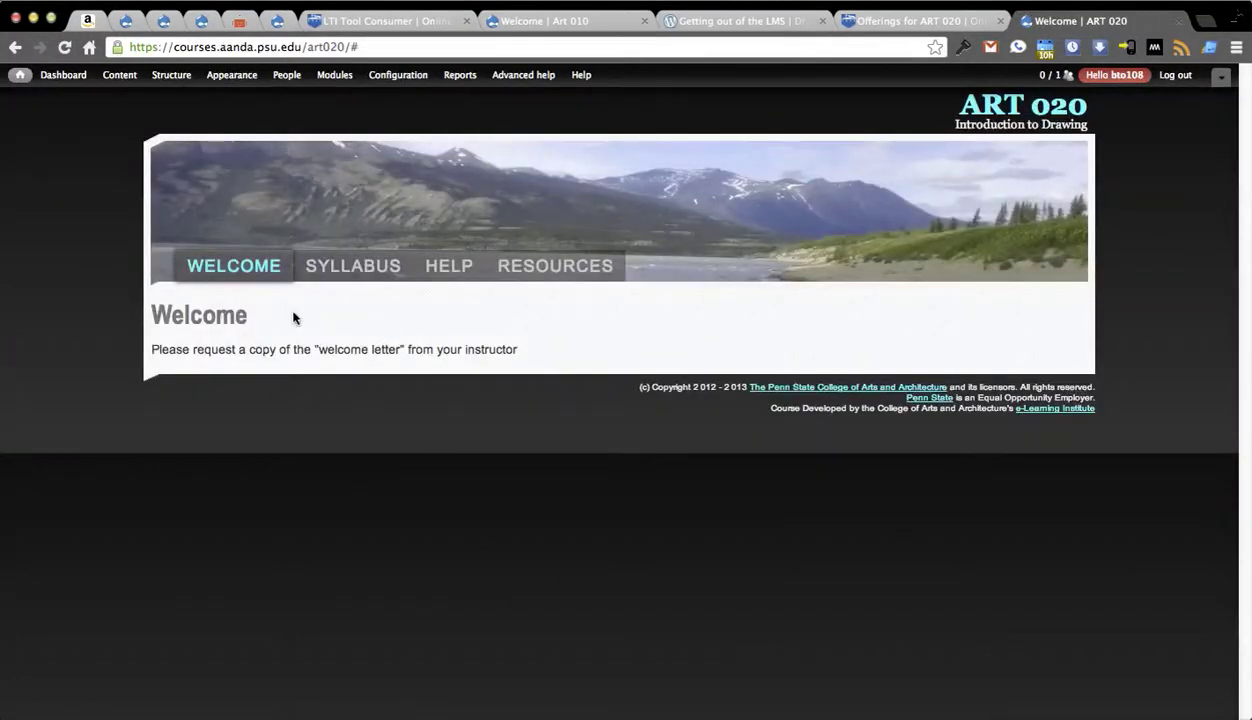
left_click(324, 279)
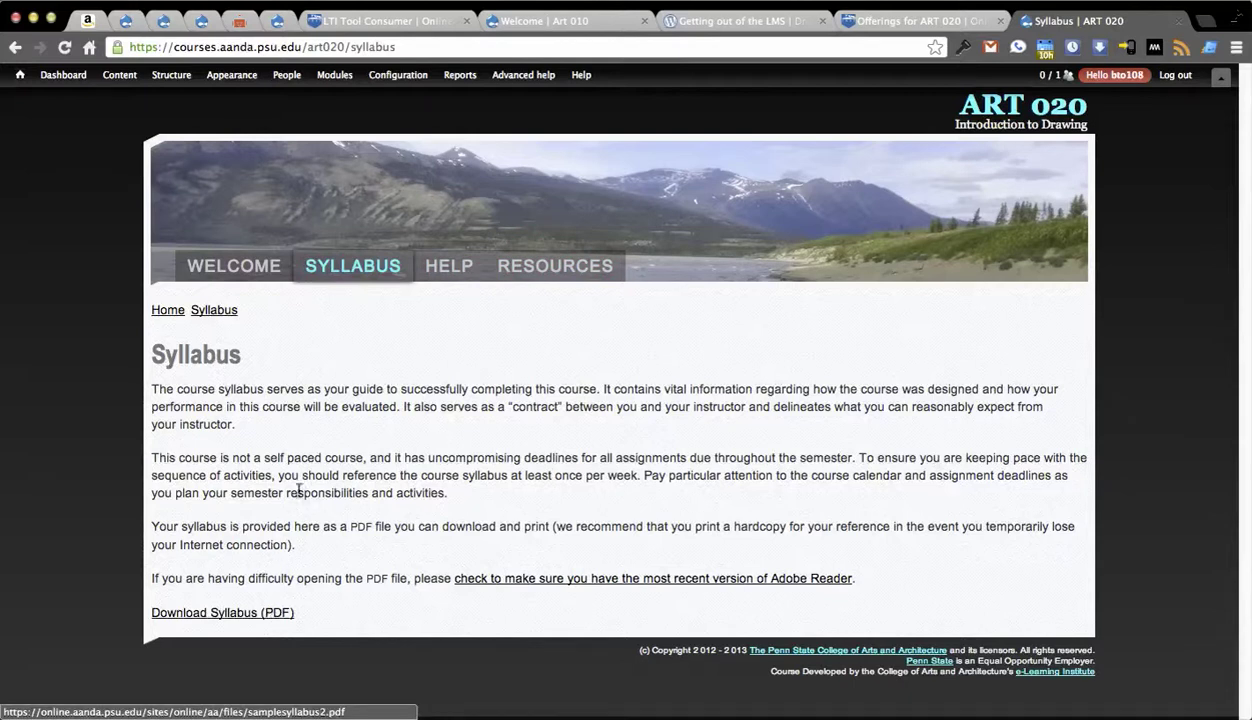
left_click_drag(152, 385, 931, 567)
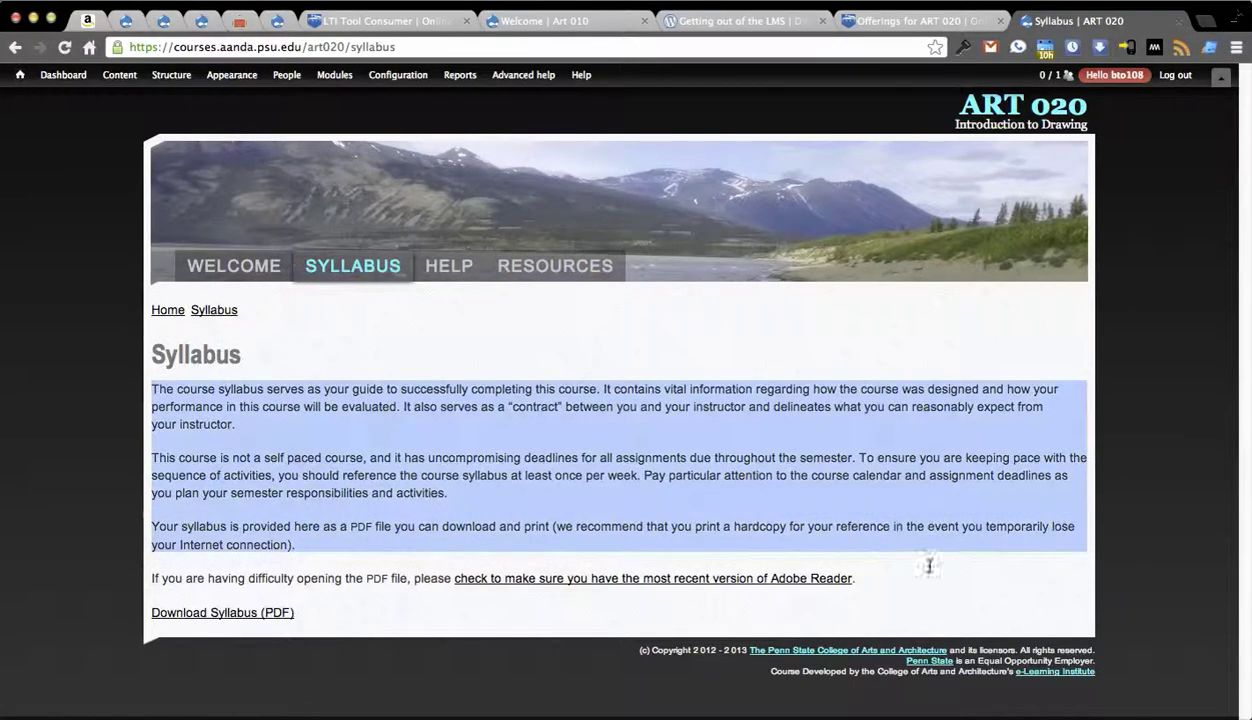
left_click(828, 498)
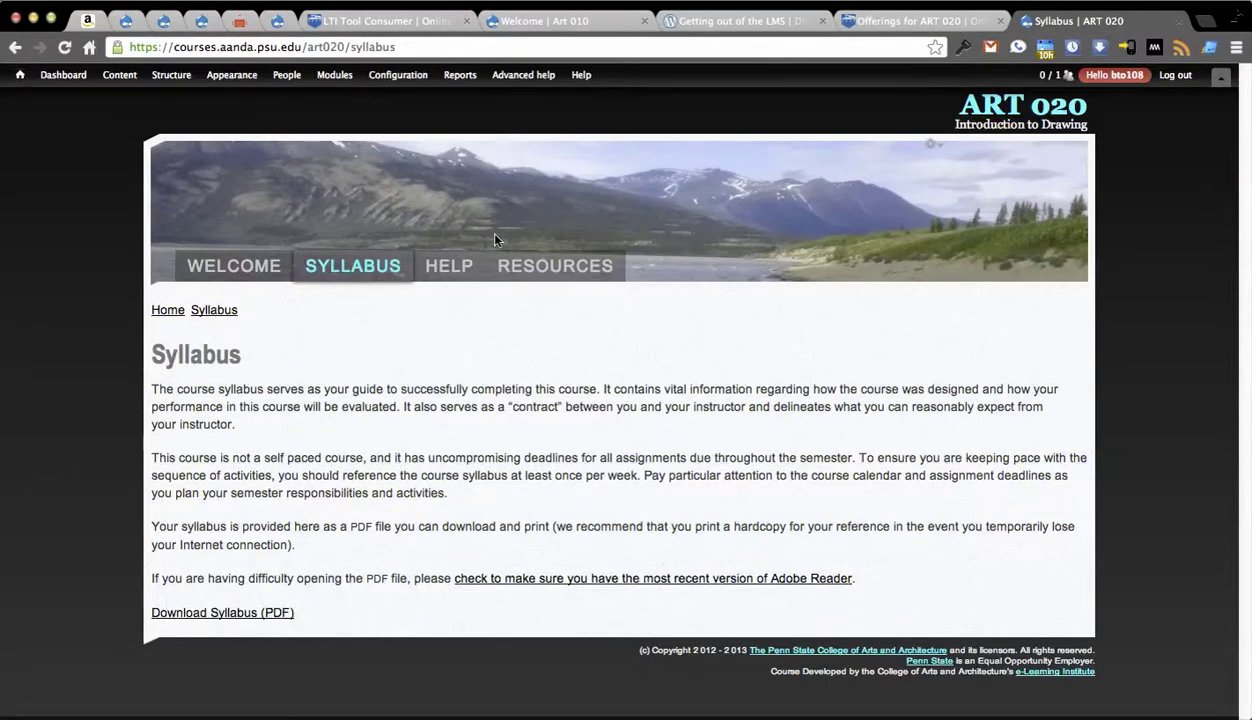
- On the Online Courses site, view the CIS Resources list and open the Materials Language resource from the content listing
left_click(381, 21)
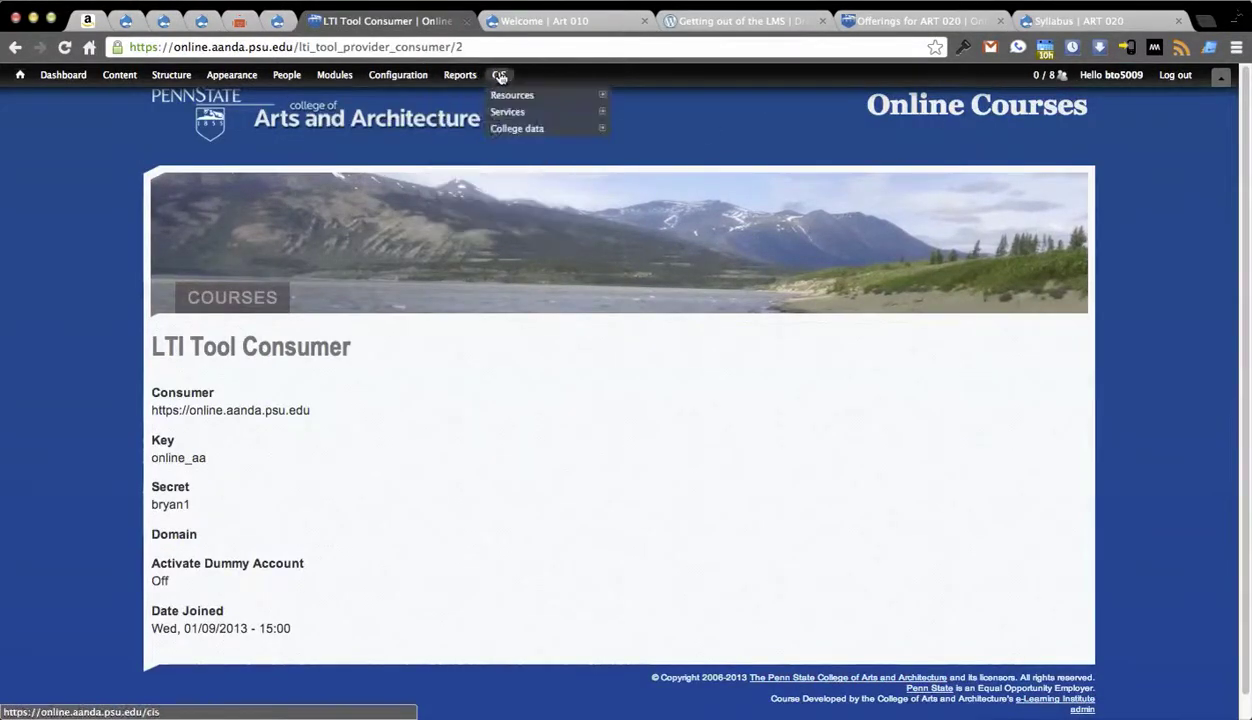
left_click(517, 99)
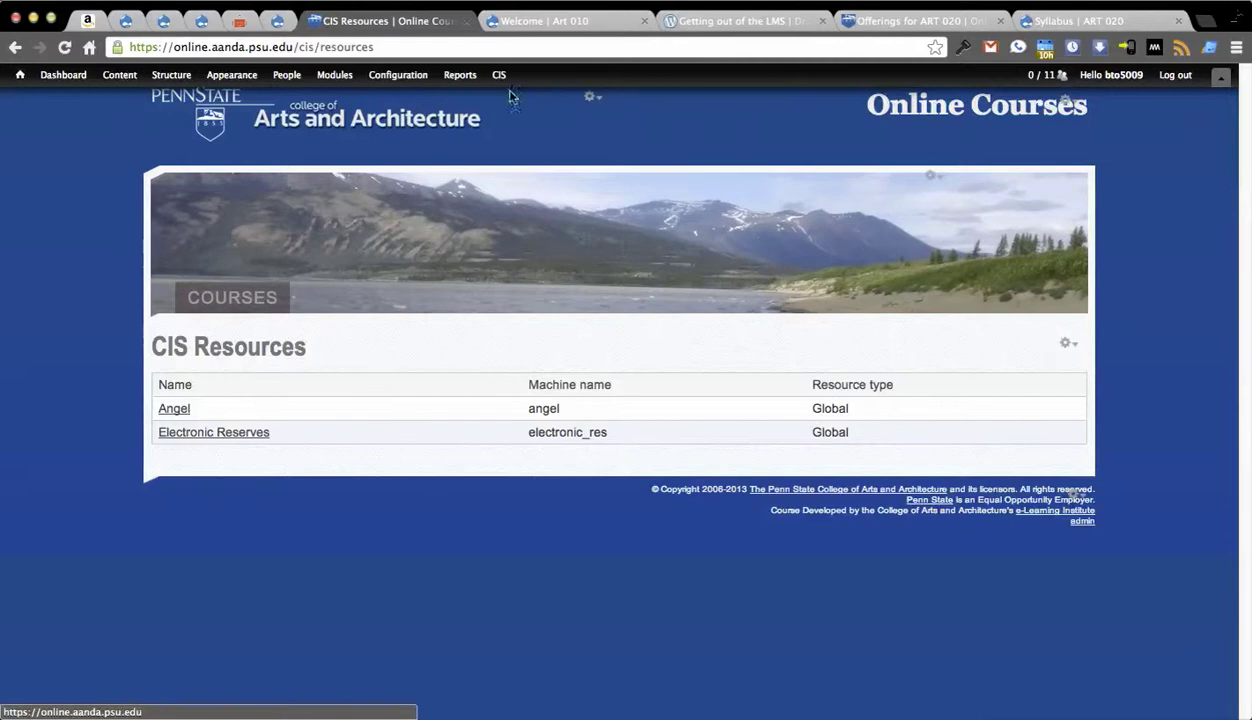
left_click(119, 75)
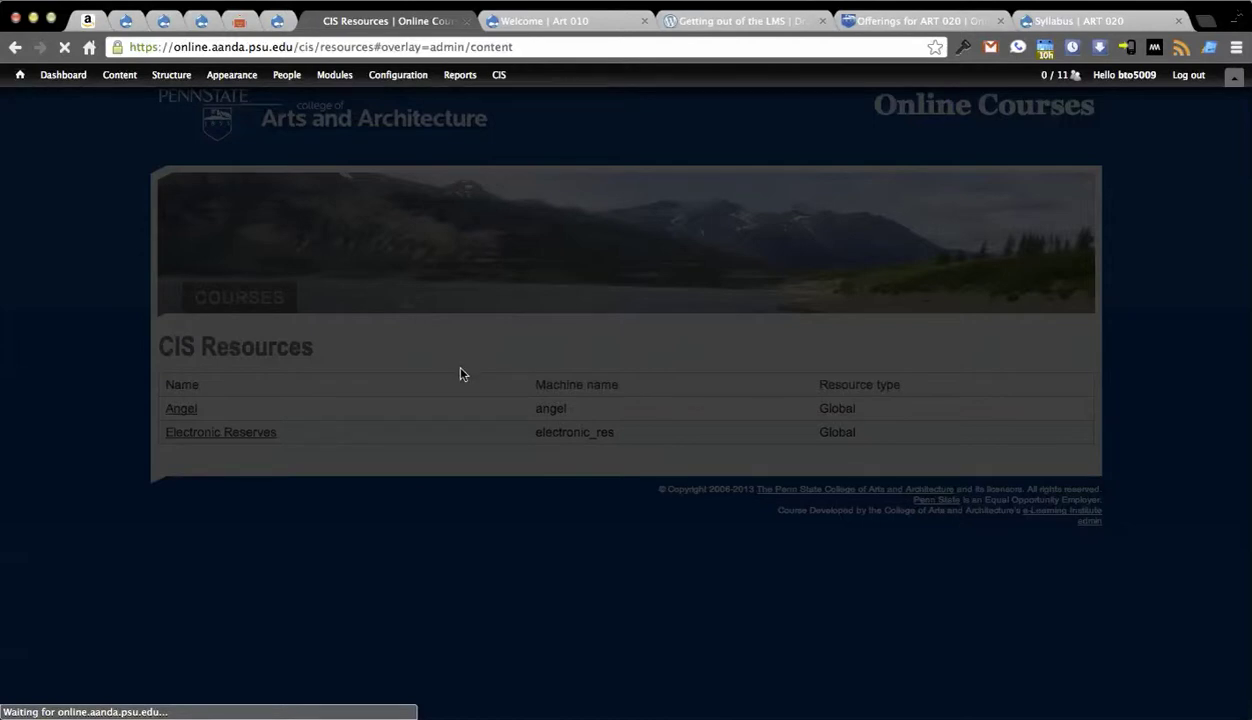
scroll(226, 440, "down", 5)
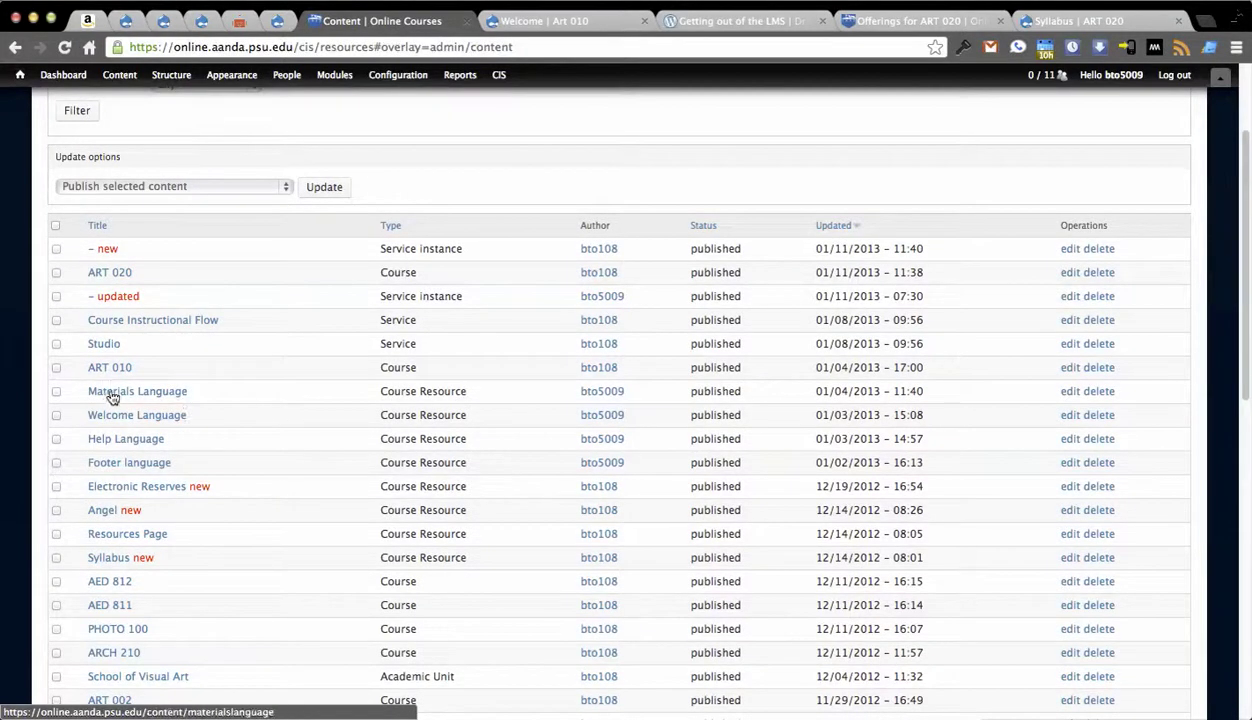
left_click(128, 392)
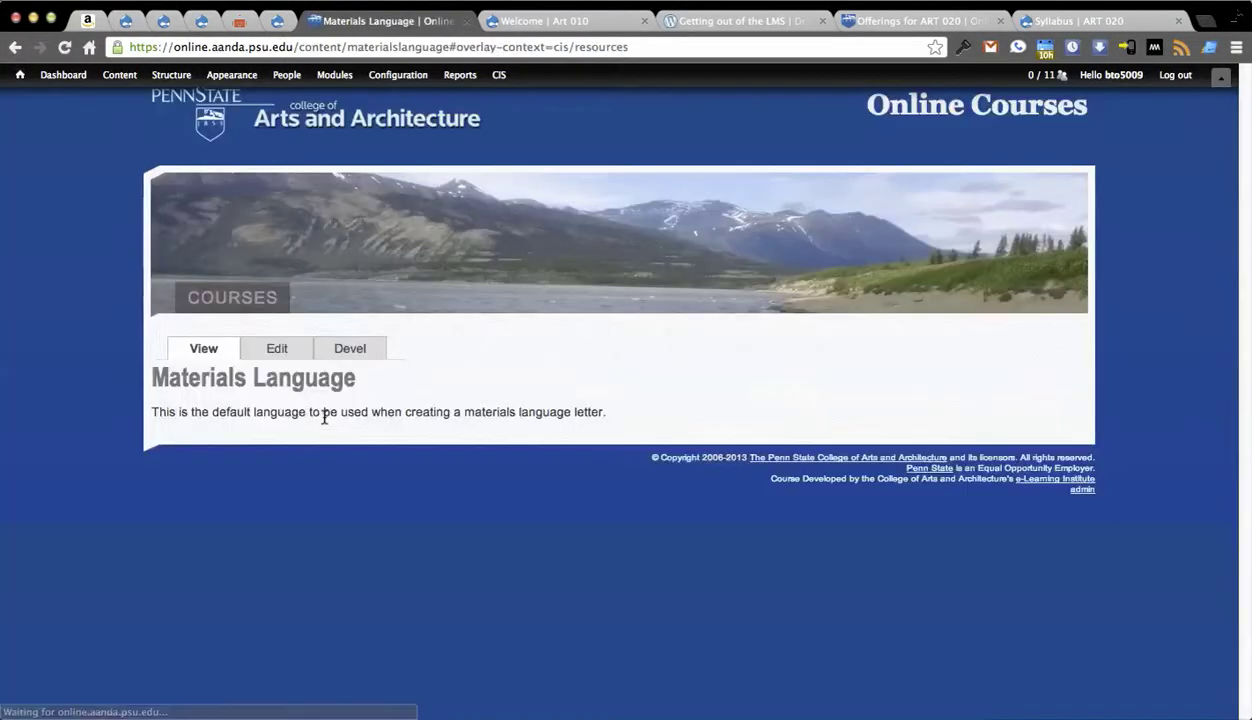
- Open the Materials Language course resource for editing and highlight its machine name
left_click(277, 348)
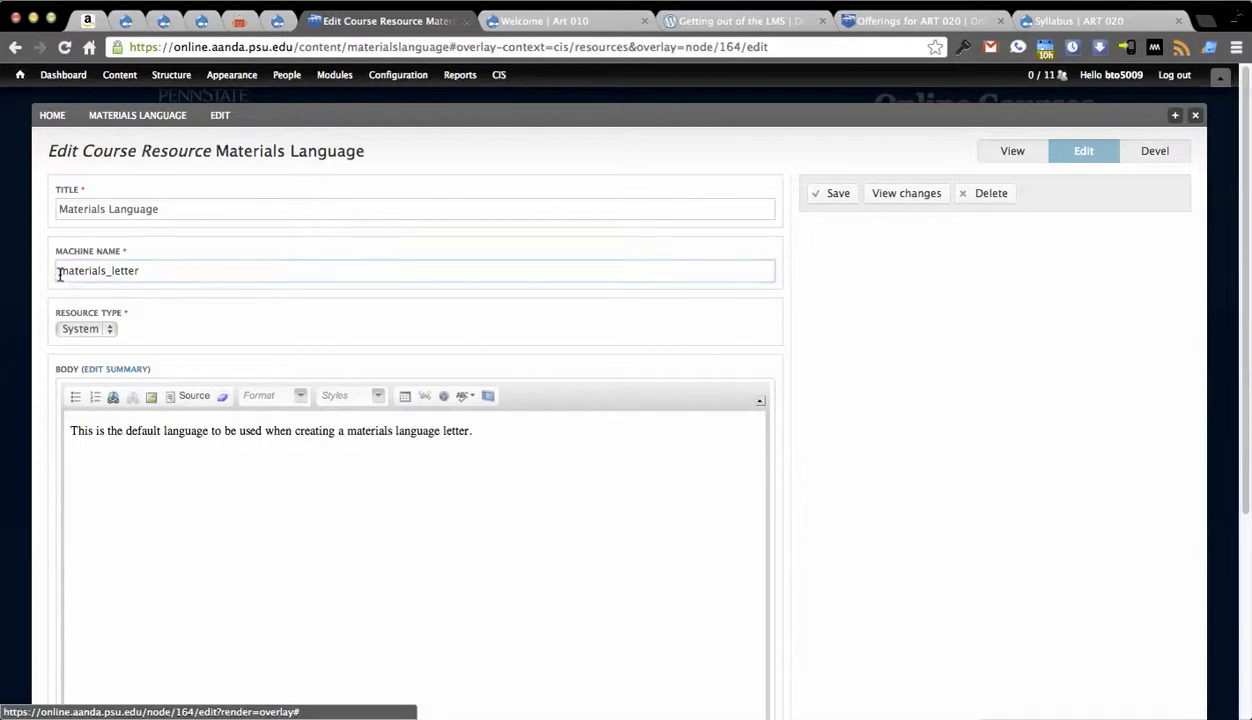
left_click_drag(59, 271, 128, 280)
left_click(157, 279)
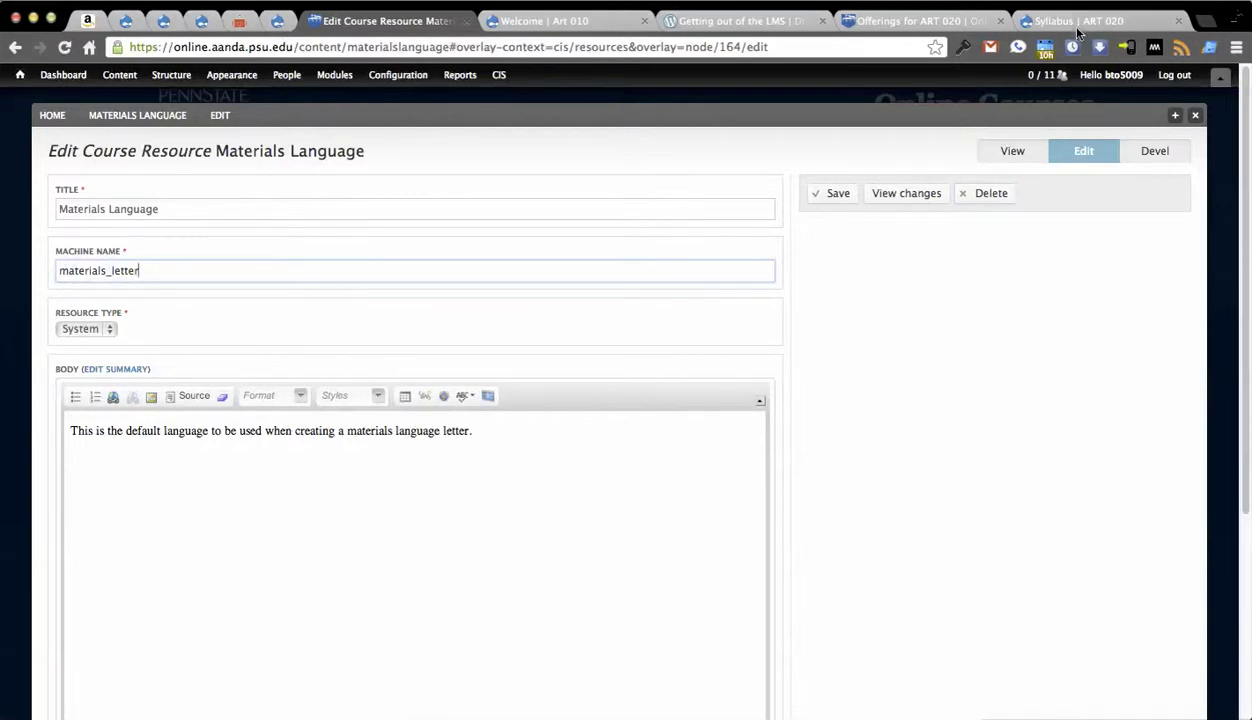
- Open the Resources page on the ART 020 course site and examine its Angel and Electronic Reserves sections
left_click(1077, 29)
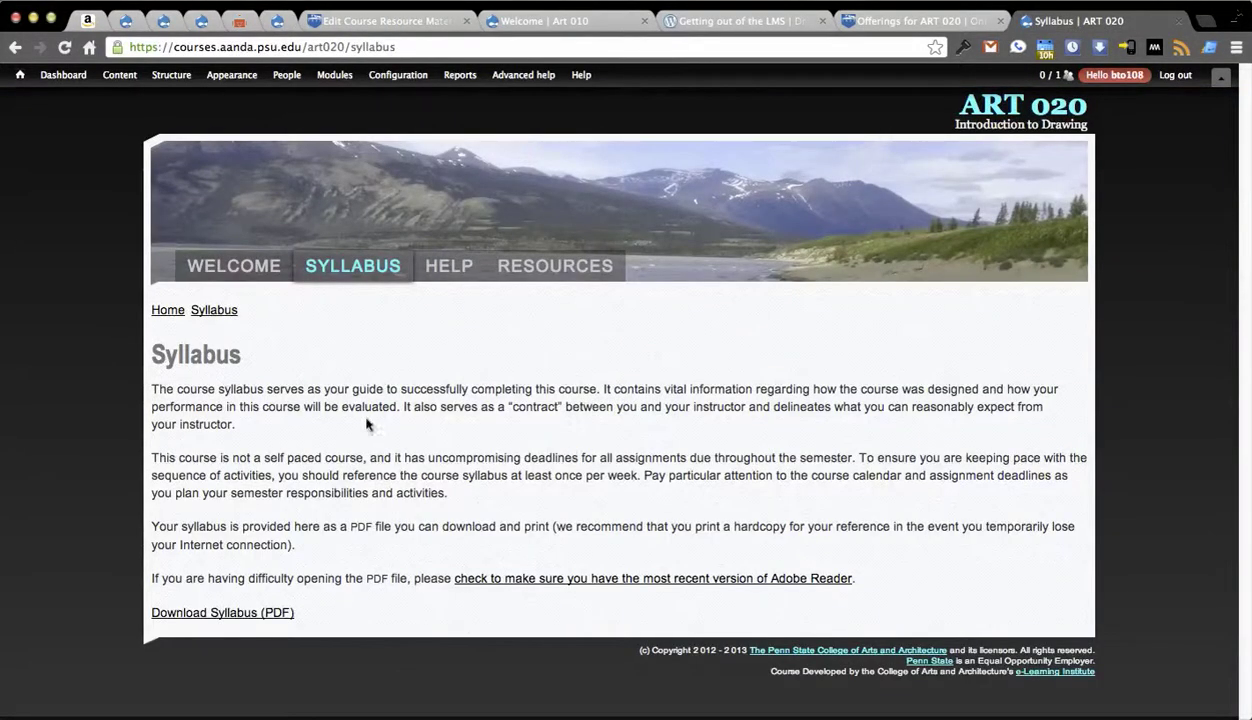
left_click(553, 284)
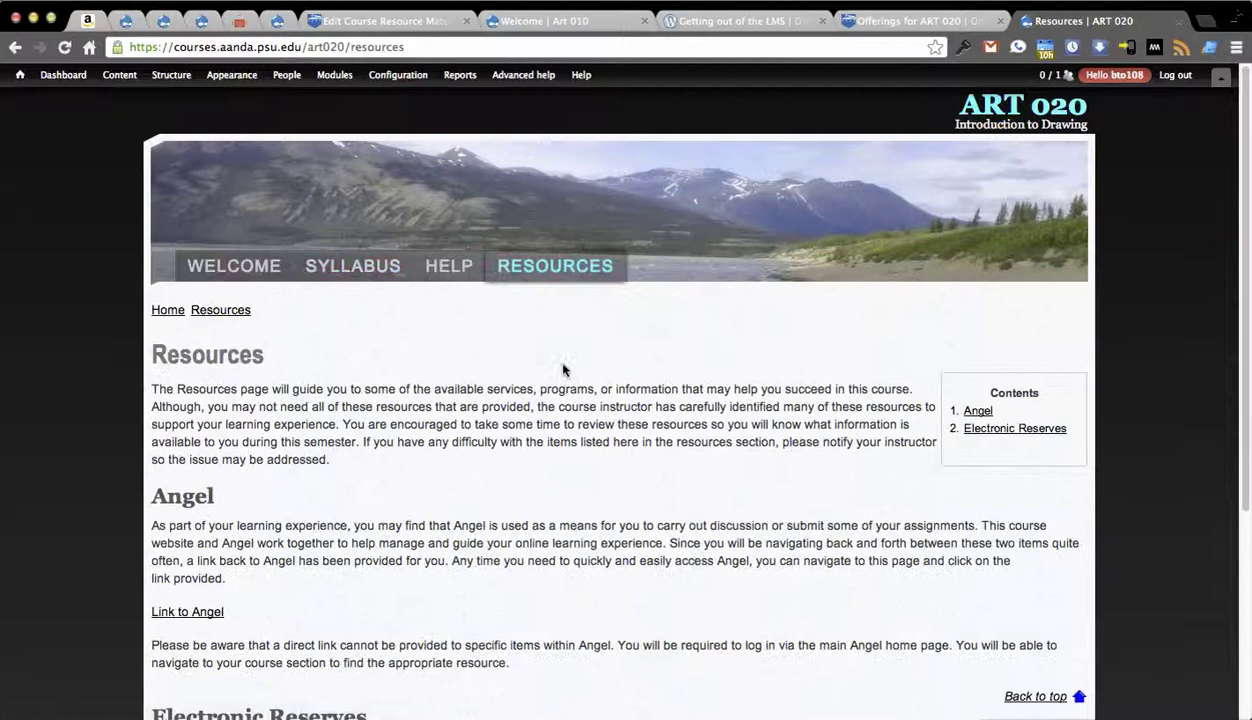
scroll(399, 320, "down", 3)
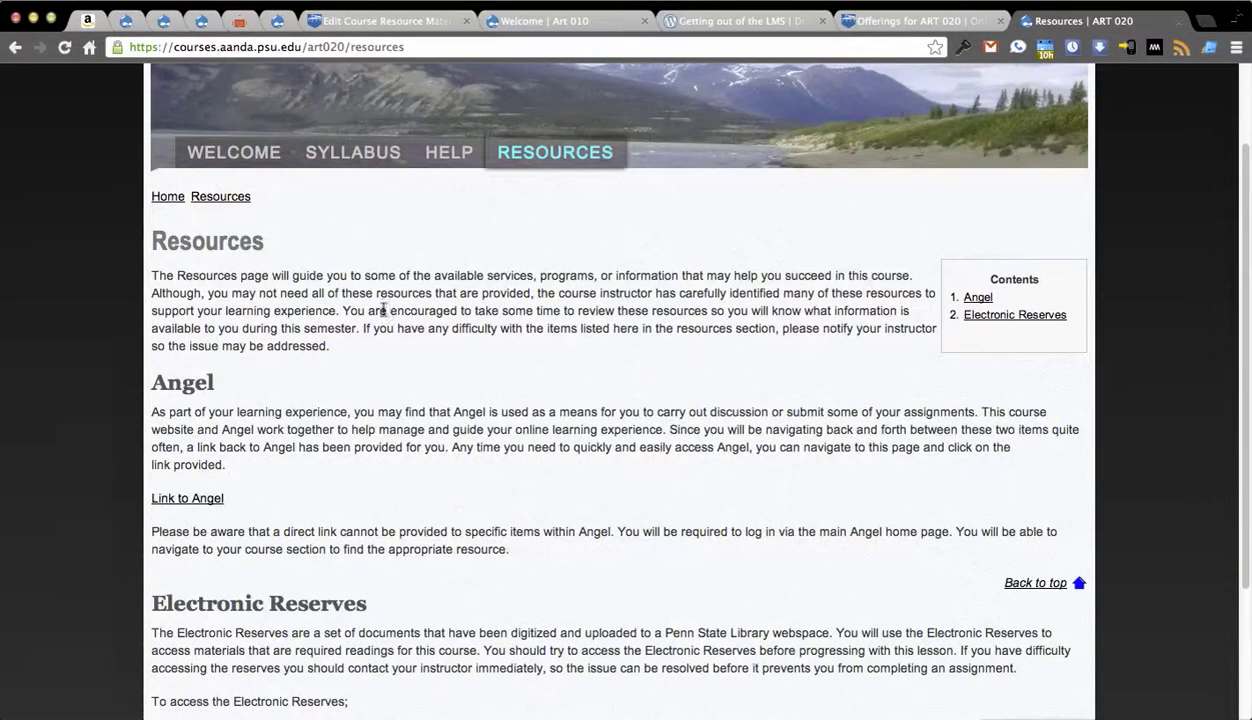
scroll(383, 310, "down", 4)
scroll(372, 212, "up", 3)
scroll(425, 400, "down", 4)
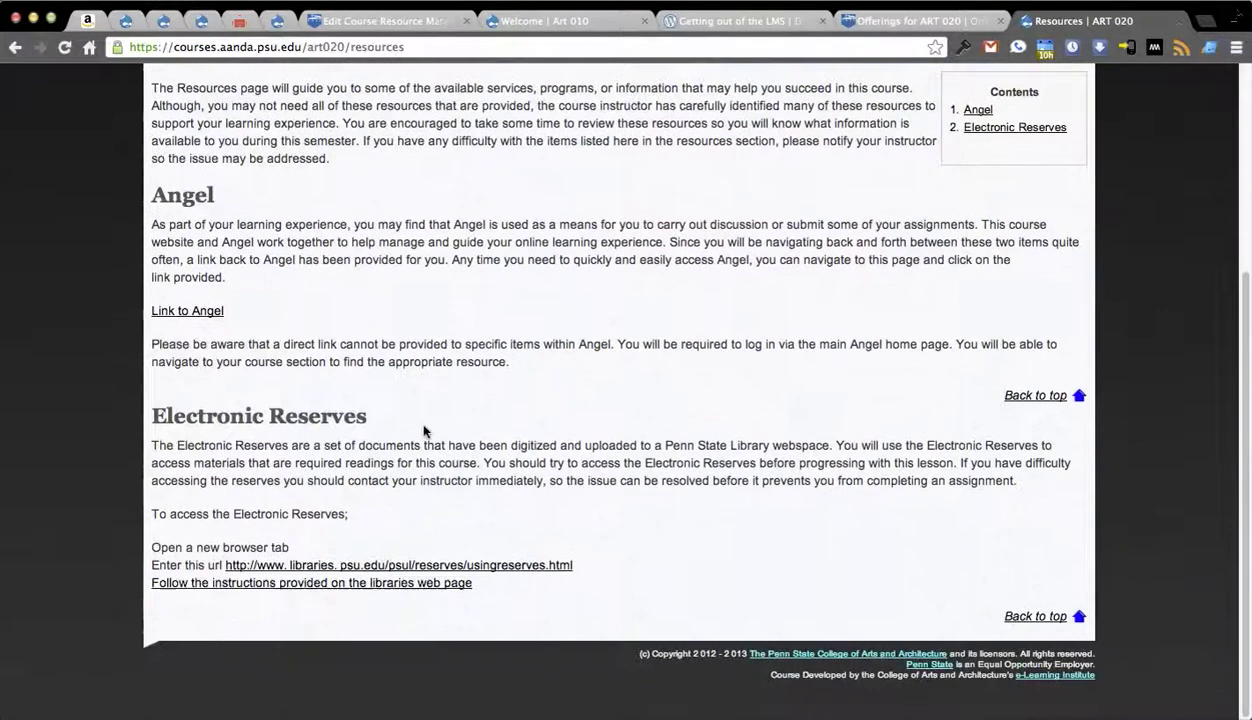
scroll(424, 431, "up", 4)
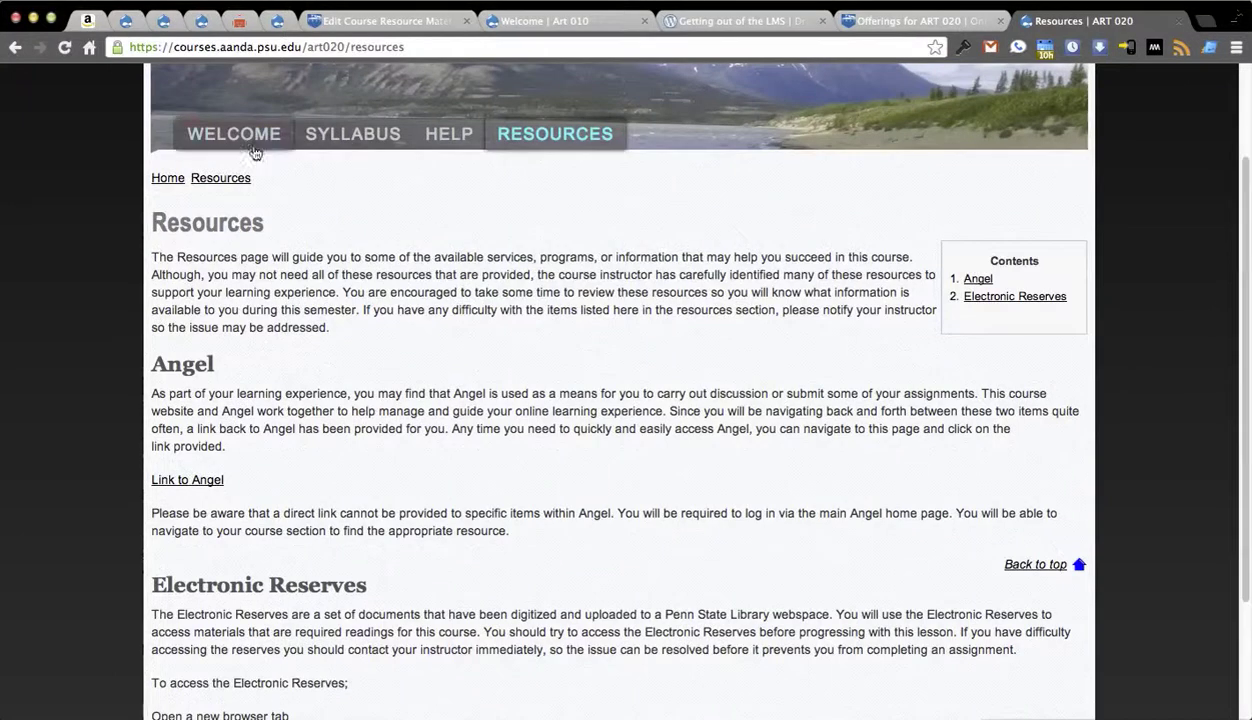
- Open the ART 020 Welcome page and highlight the sentence about requesting the welcome letter
left_click(240, 140)
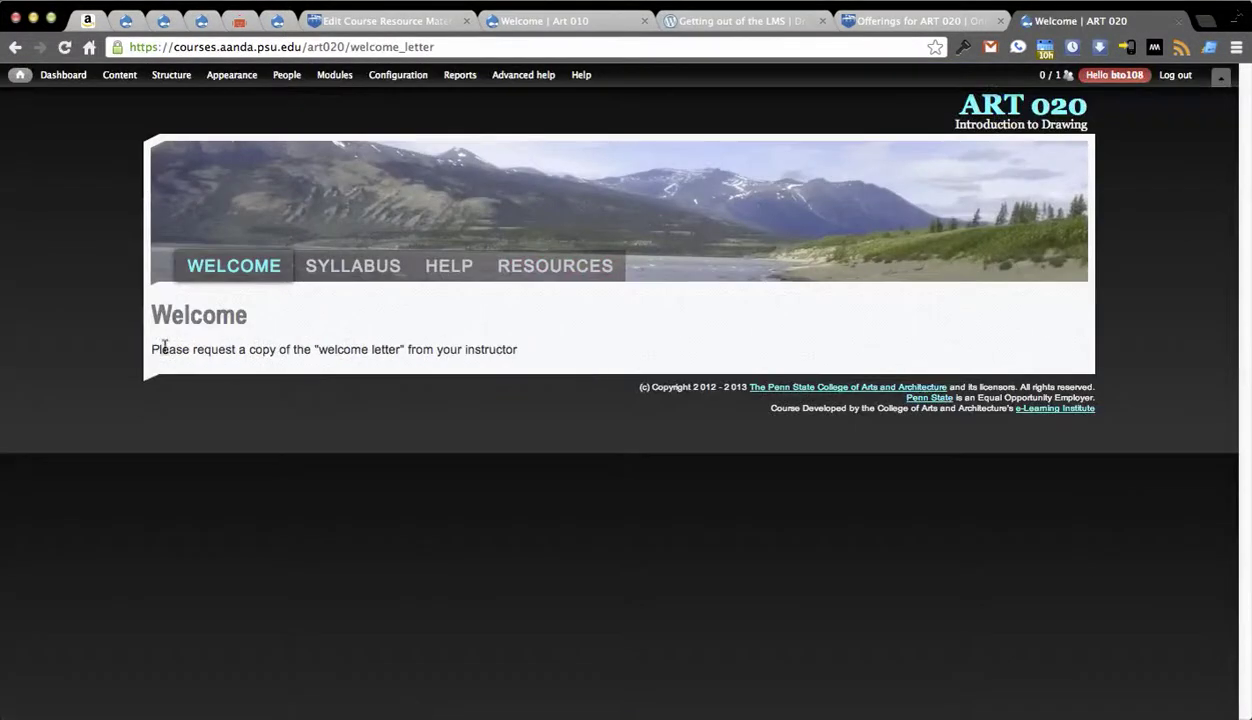
left_click_drag(157, 349, 489, 357)
left_click(527, 373)
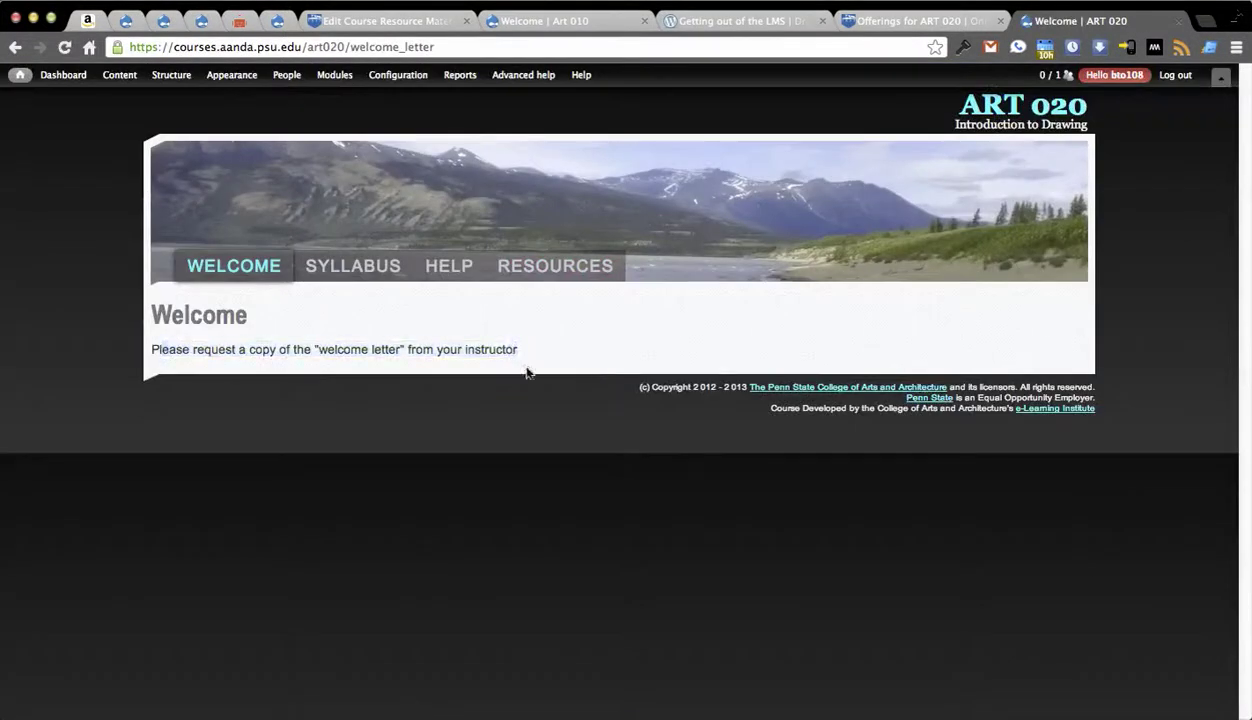
left_click(914, 20)
left_click(790, 20)
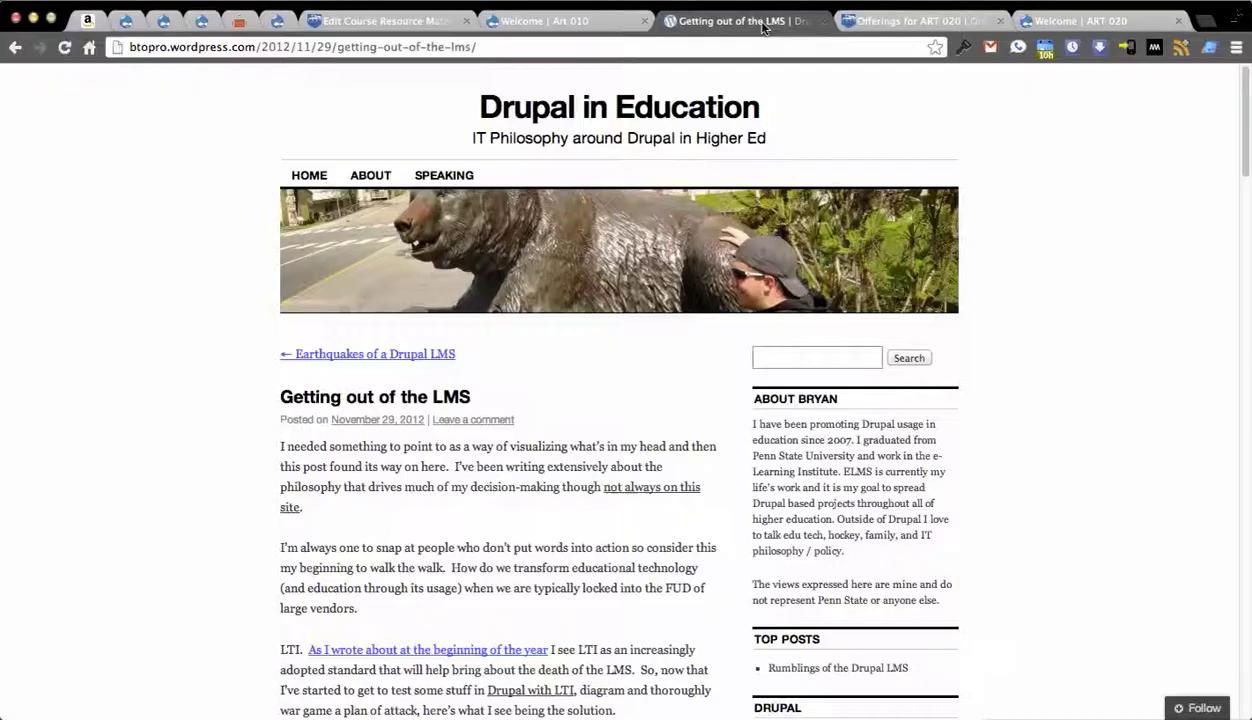
left_click(1085, 20)
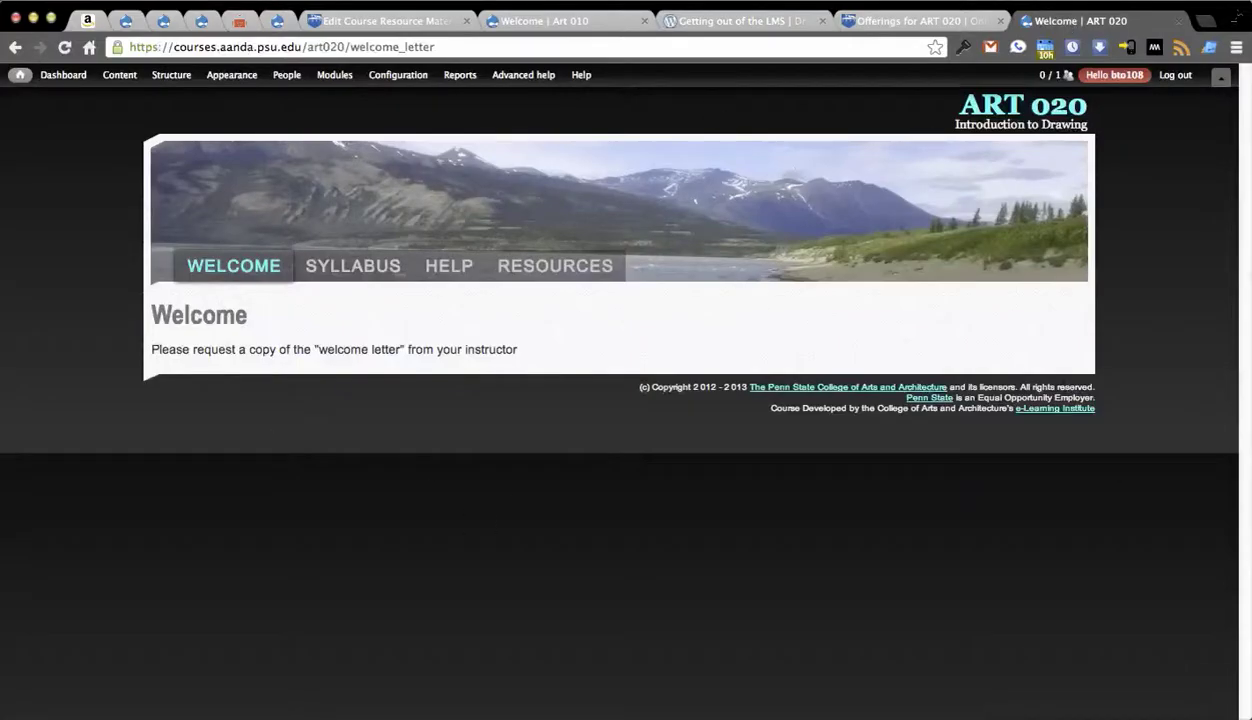
- Leave the Materials Language edit form on the Online Courses site and open the Help Language resource to examine its text
left_click(380, 20)
key("Escape")
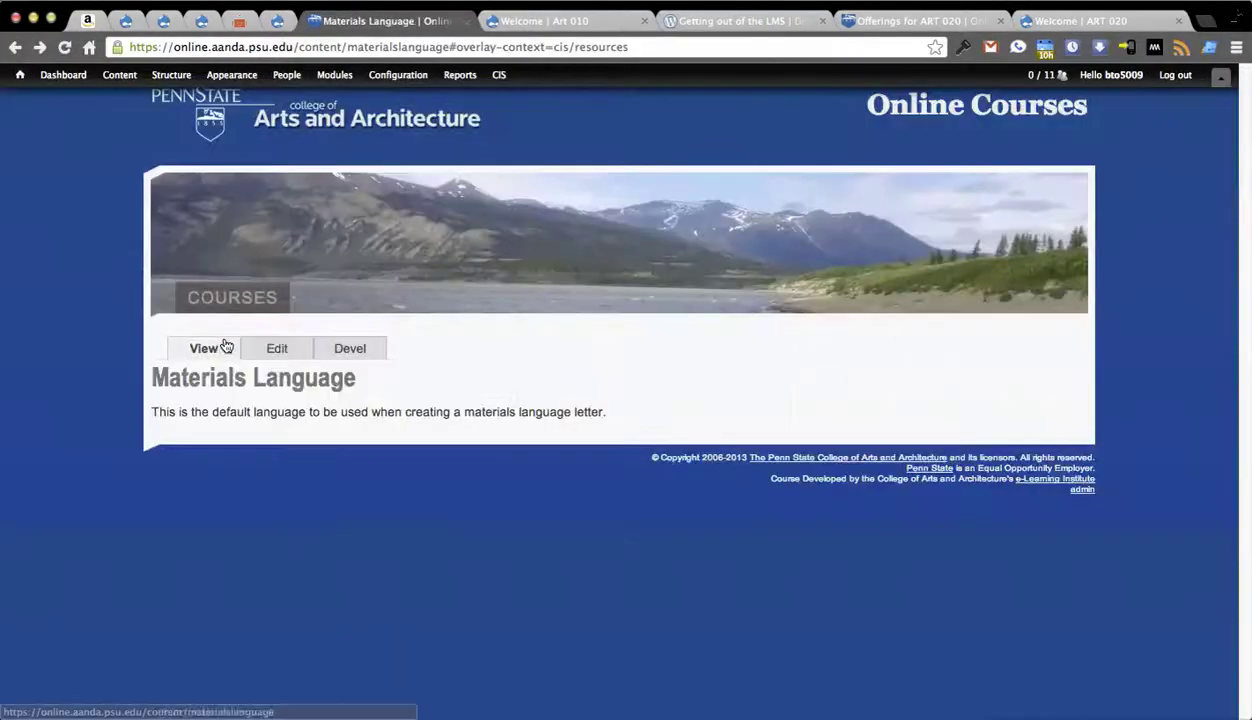
mouse_move(120, 76)
mouse_move(130, 100)
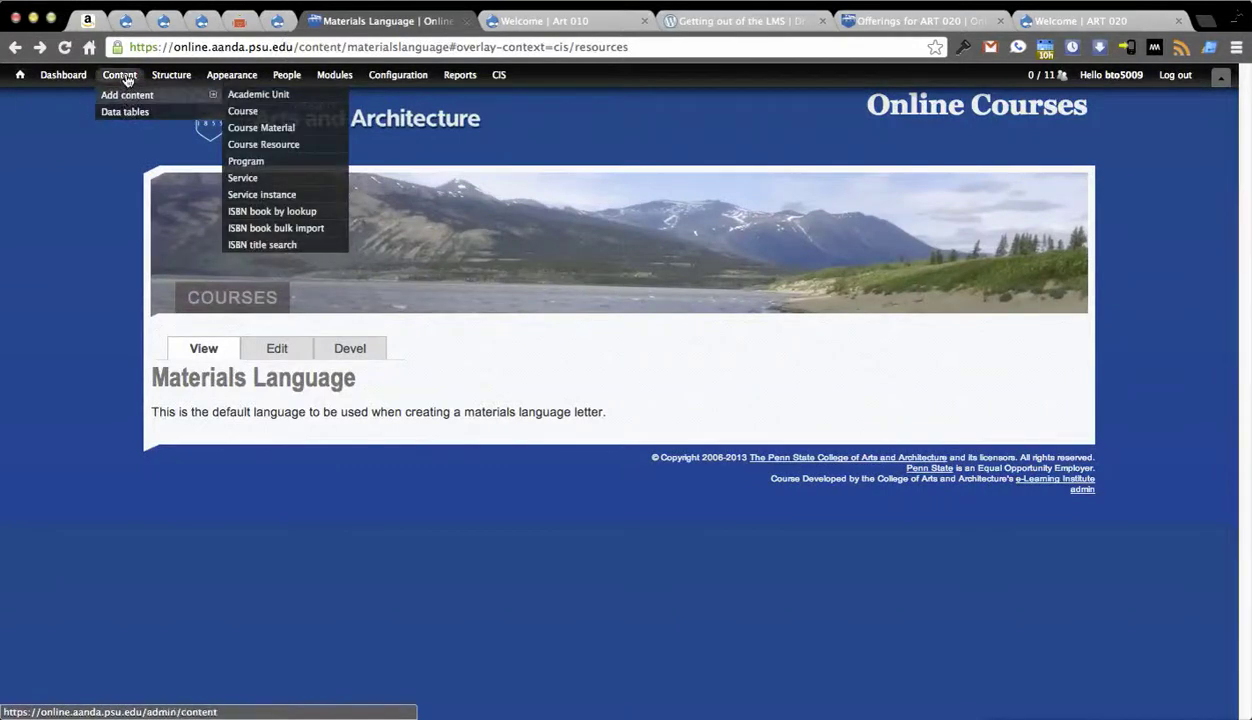
left_click(120, 75)
scroll(235, 372, "down", 5)
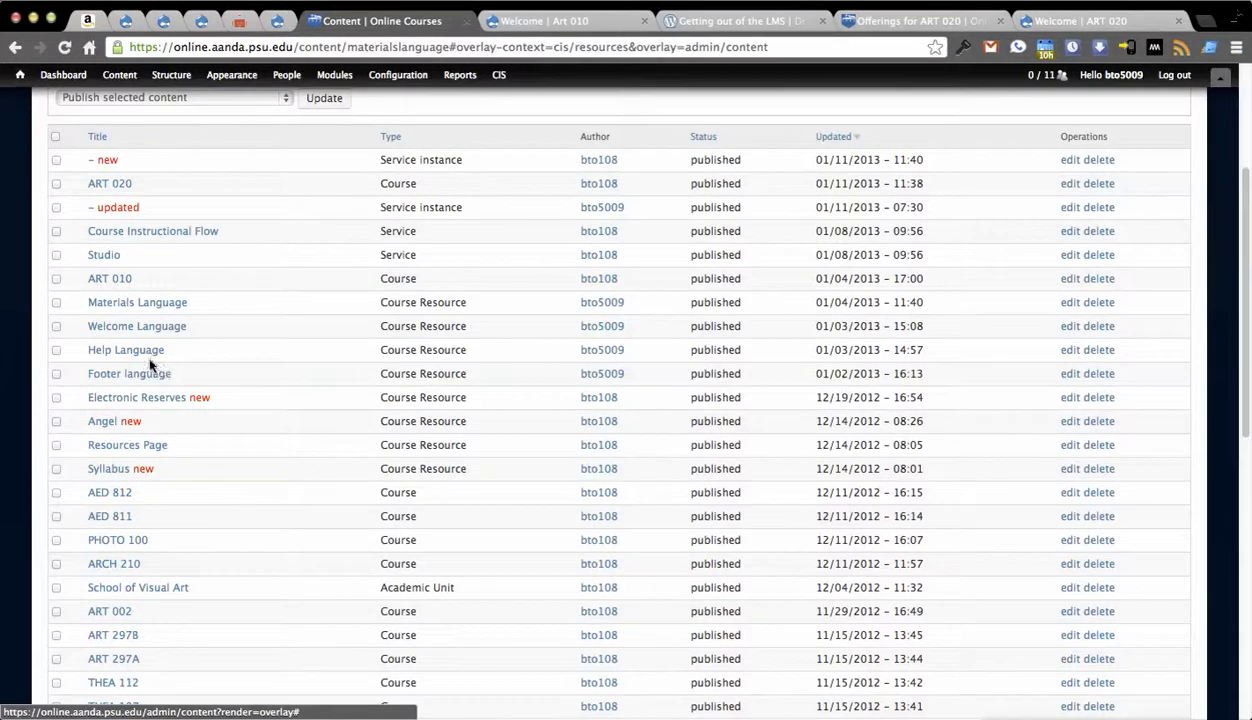
left_click(145, 352)
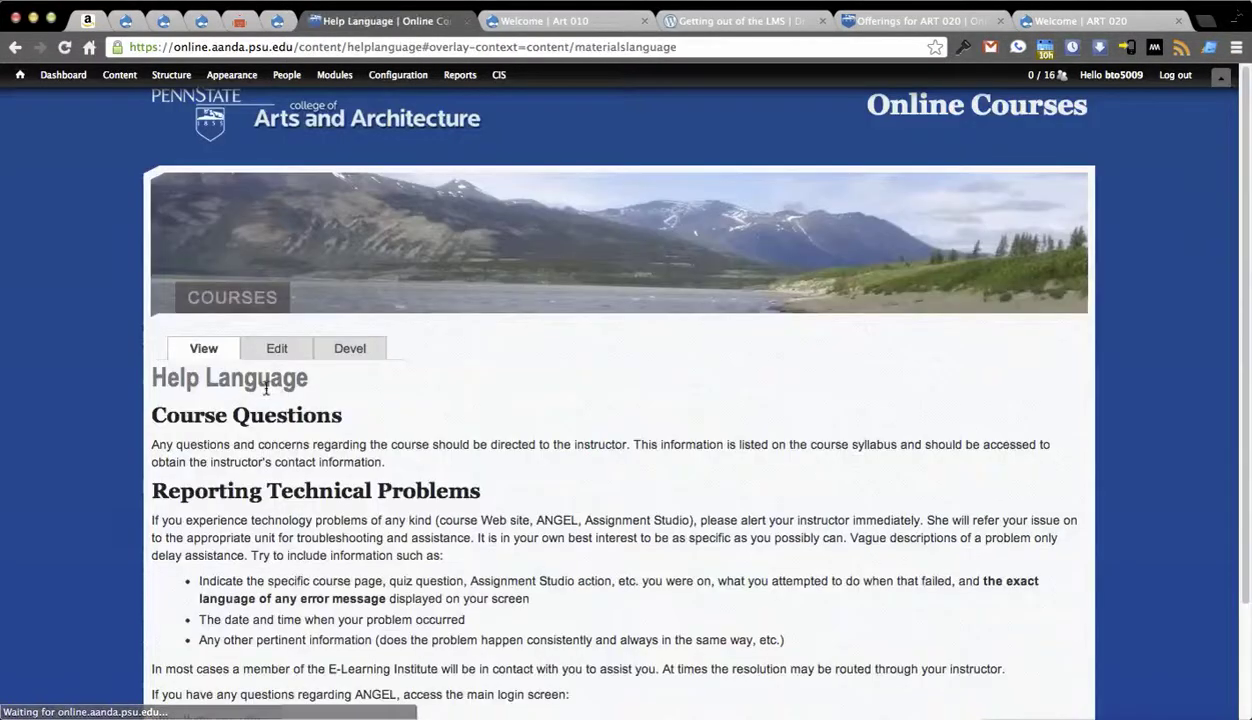
scroll(277, 334, "down", 3)
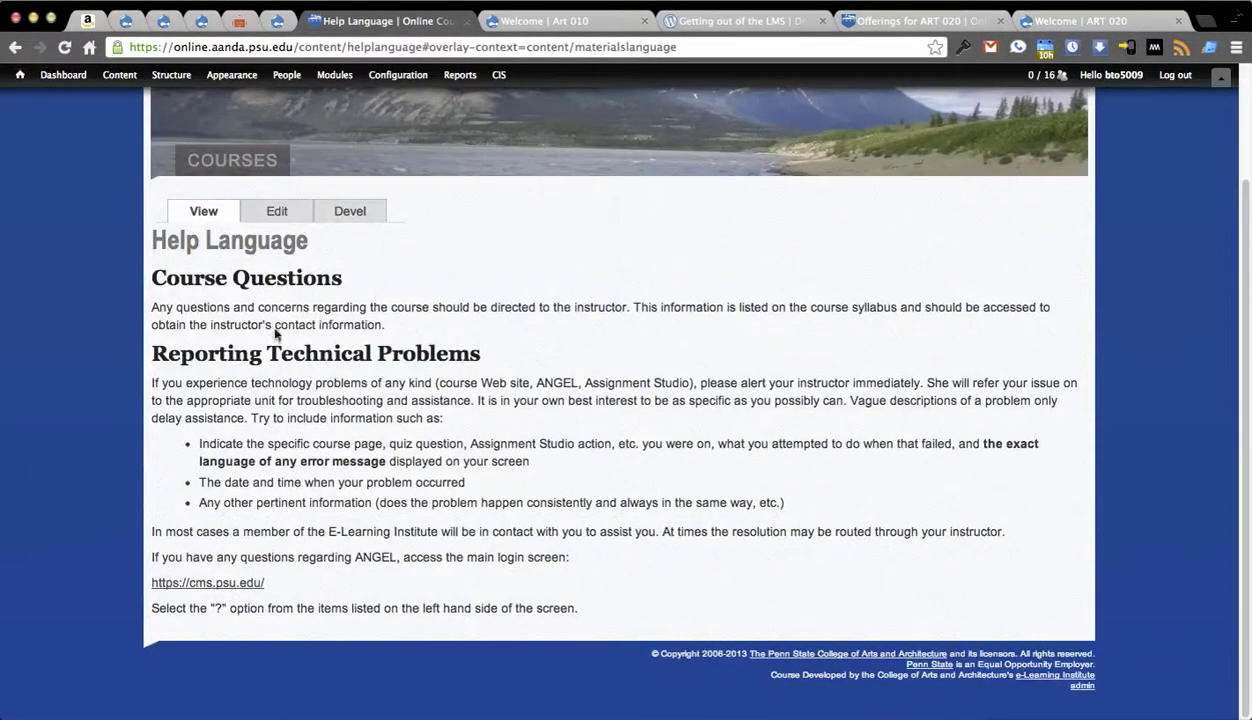
- Open the Help page on the ART 020 course site and examine its Course Questions and Reporting Technical Problems text
left_click(1085, 20)
left_click(449, 266)
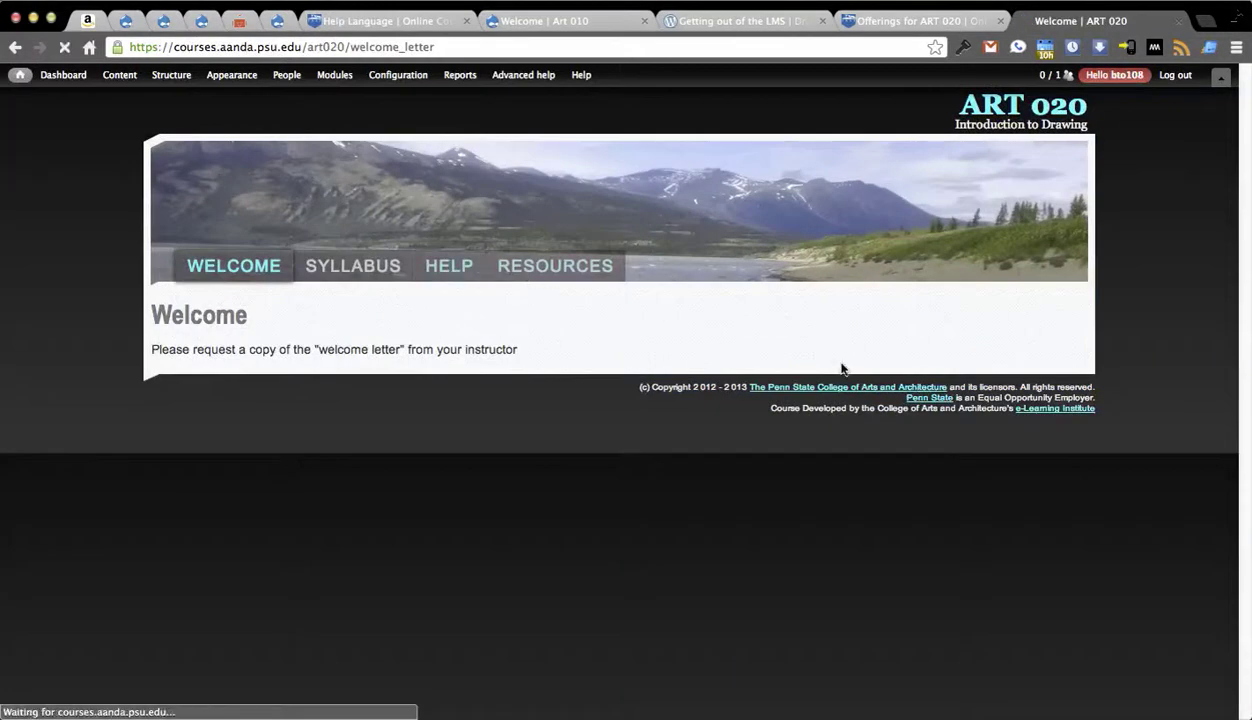
scroll(405, 288, "down", 2)
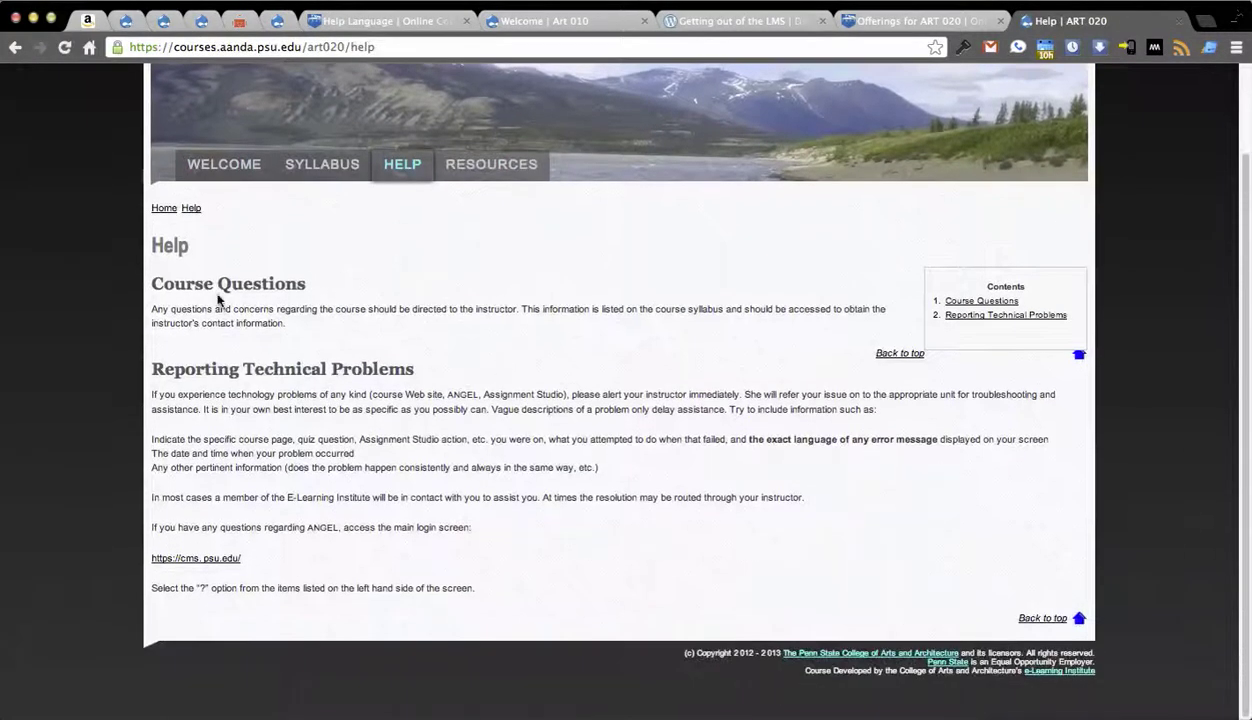
left_click_drag(143, 277, 378, 537)
left_click(475, 613)
scroll(443, 497, "up", 2)
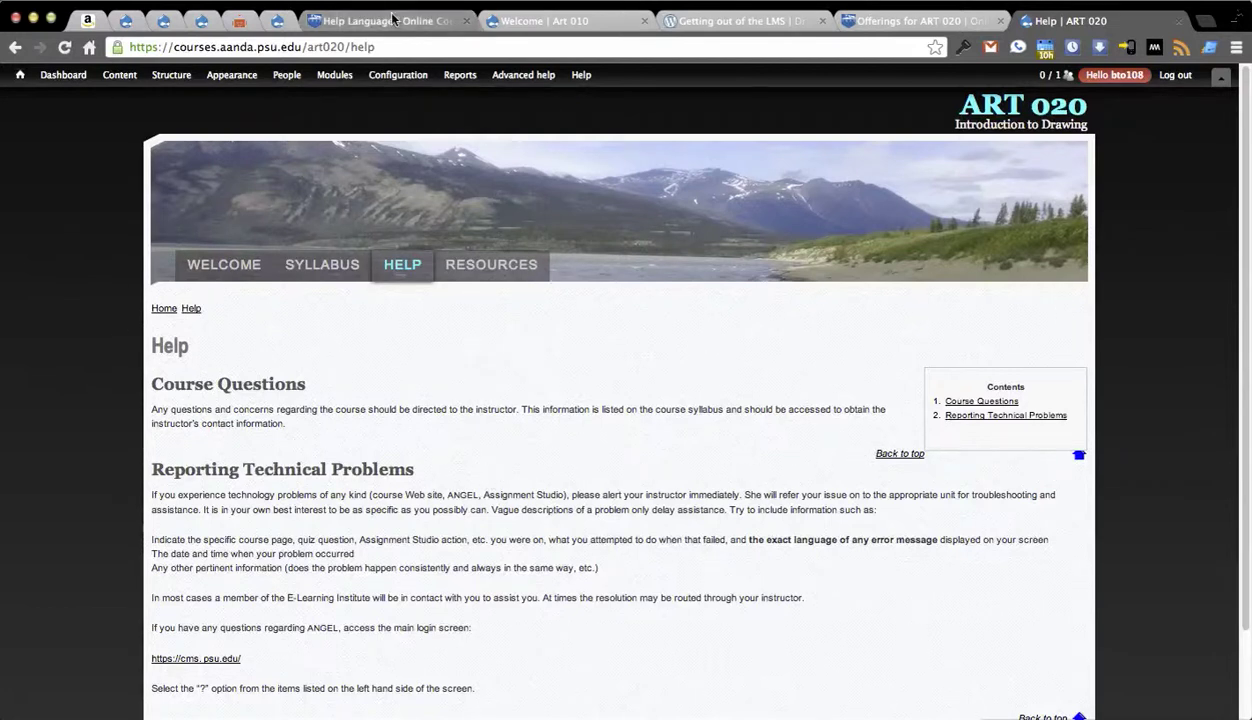
scroll(615, 475, "down", 2)
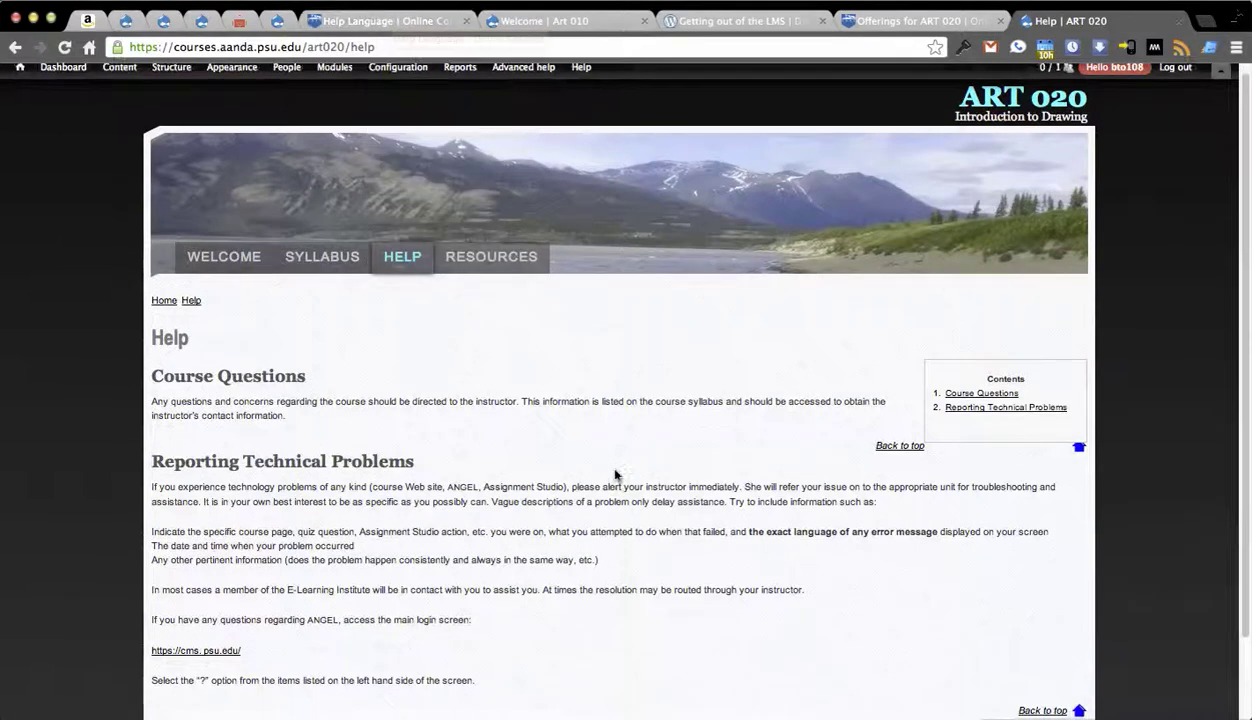
scroll(771, 430, "up", 2)
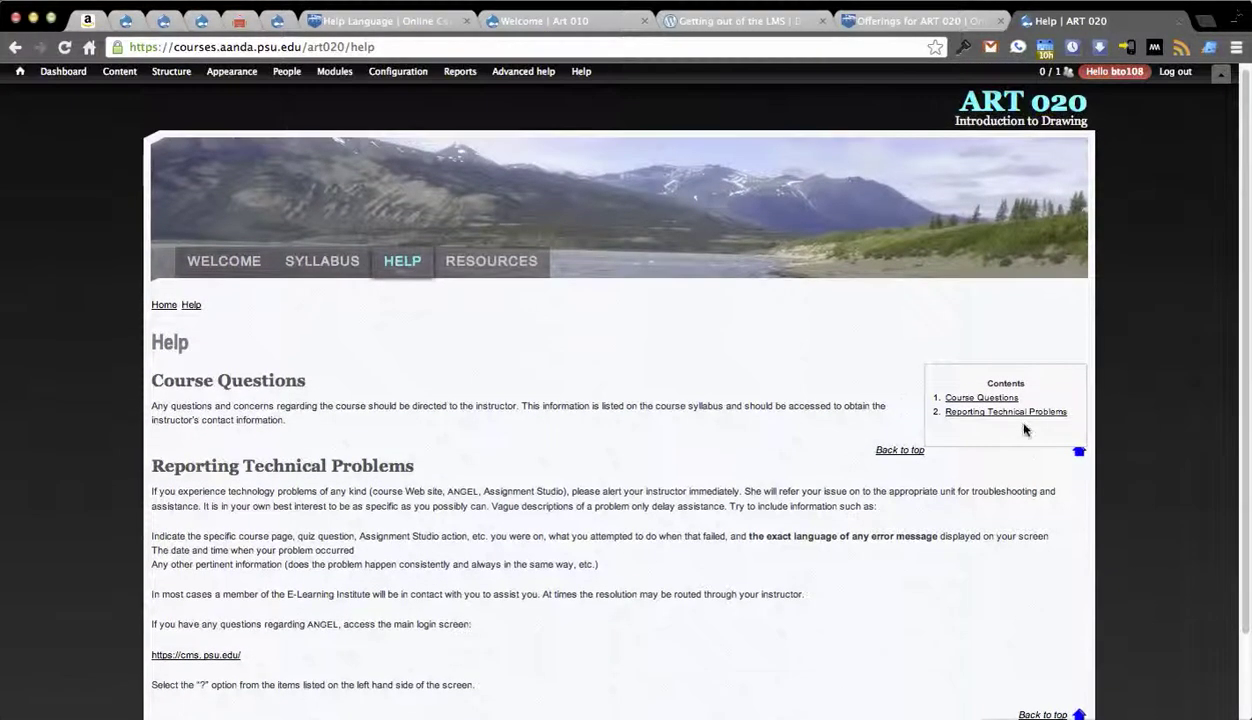
- Jump to Reporting Technical Problems on the Help page, and examine the Angel and Electronic Reserves sections of the Resources page
left_click(1004, 414)
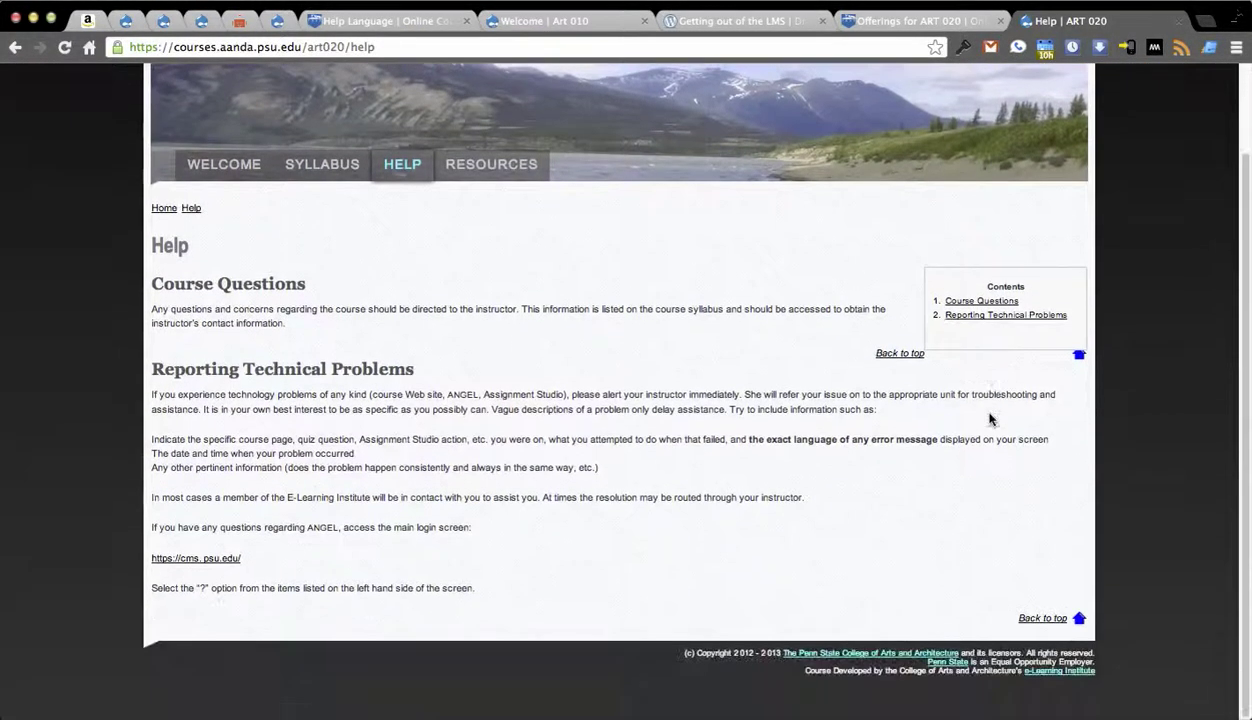
scroll(750, 450, "up", 2)
left_click(466, 268)
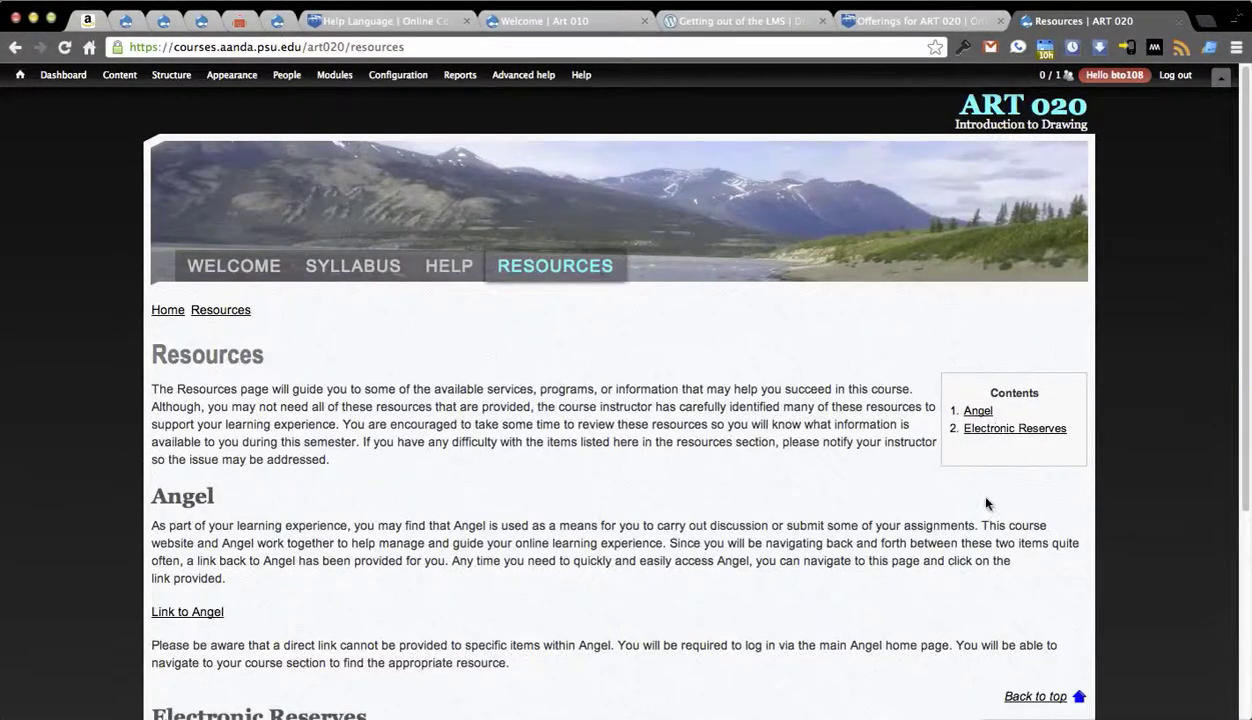
scroll(986, 503, "down", 3)
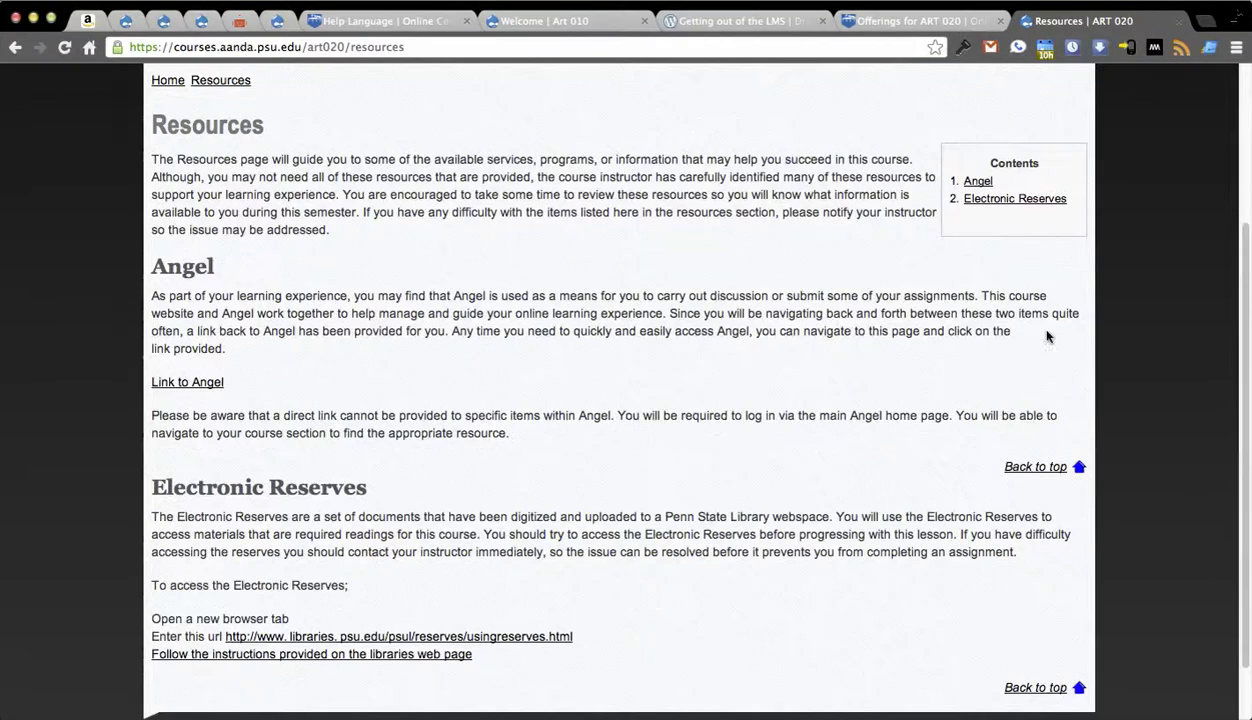
scroll(882, 322, "up", 3)
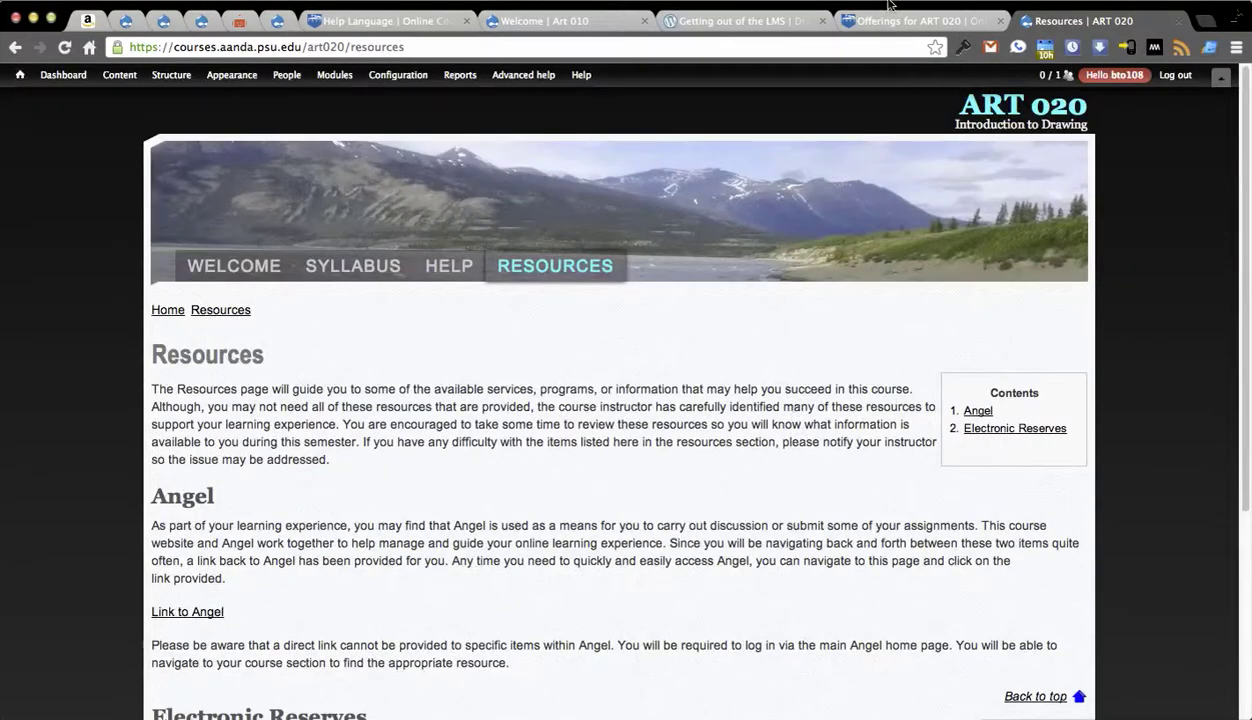
scroll(400, 470, "down", 3)
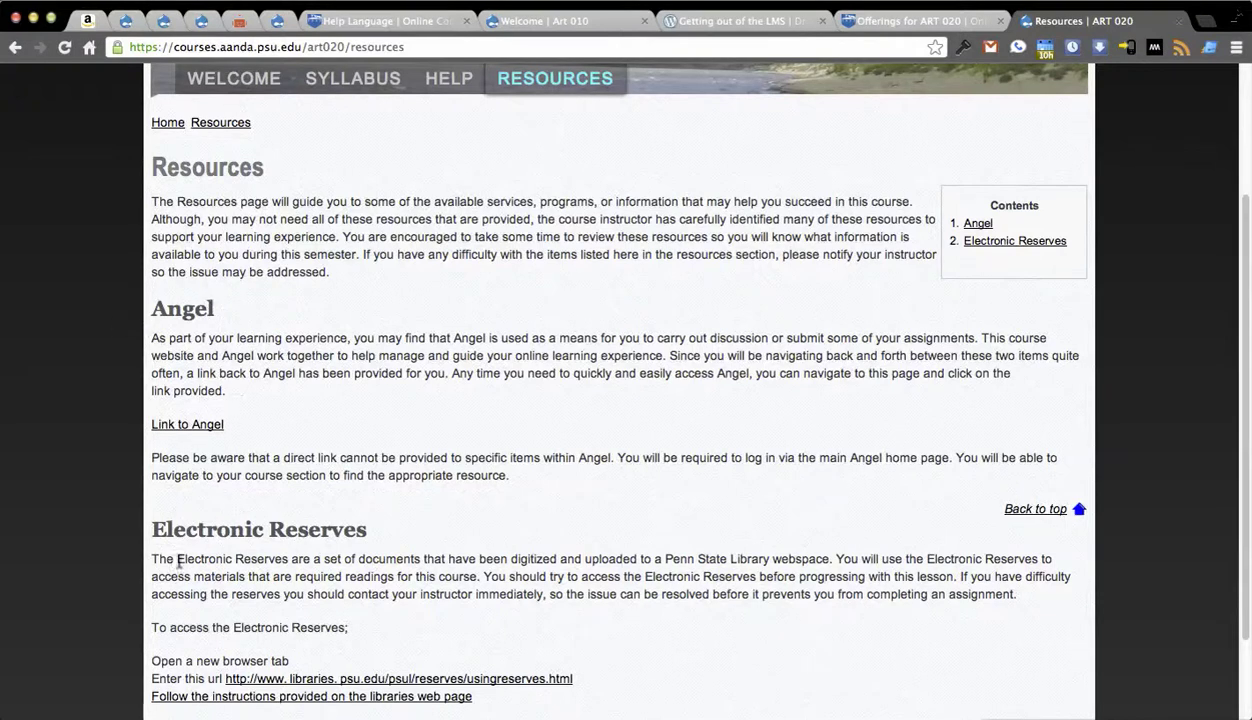
- Switch to the Online Courses site and open the offerings of the ART 020 course from the course list
left_click(397, 22)
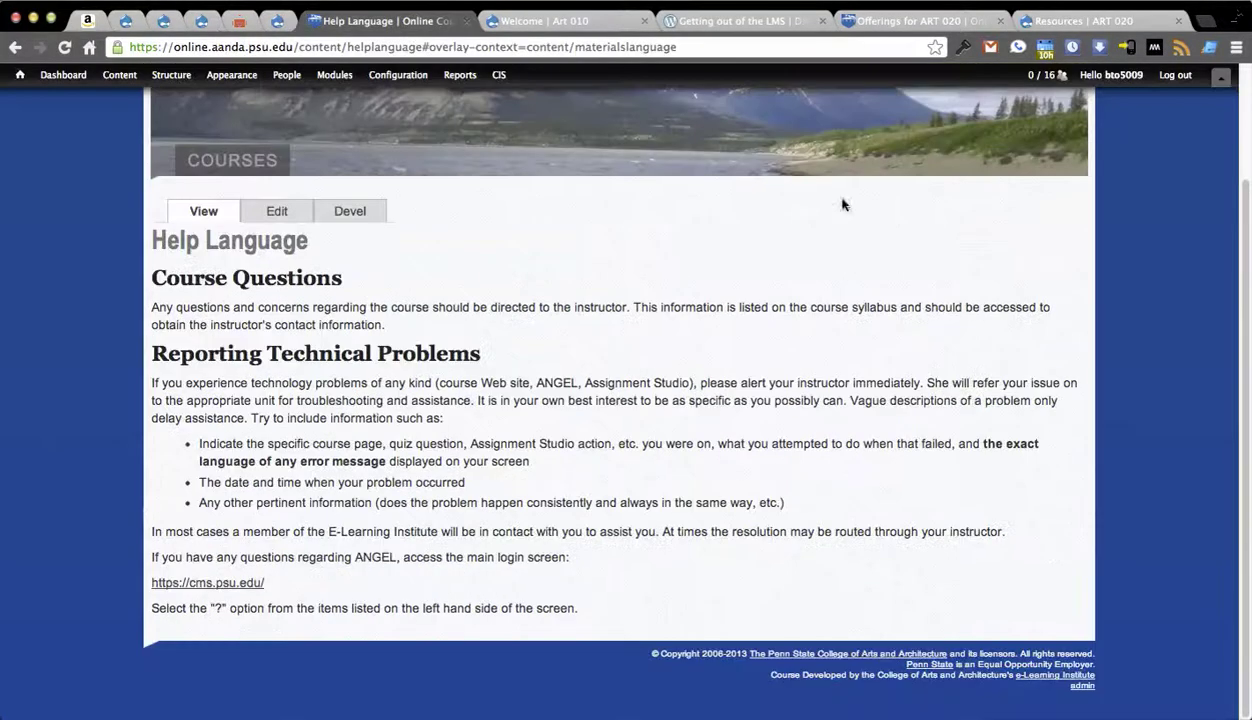
scroll(688, 336, "up", 2)
left_click(208, 292)
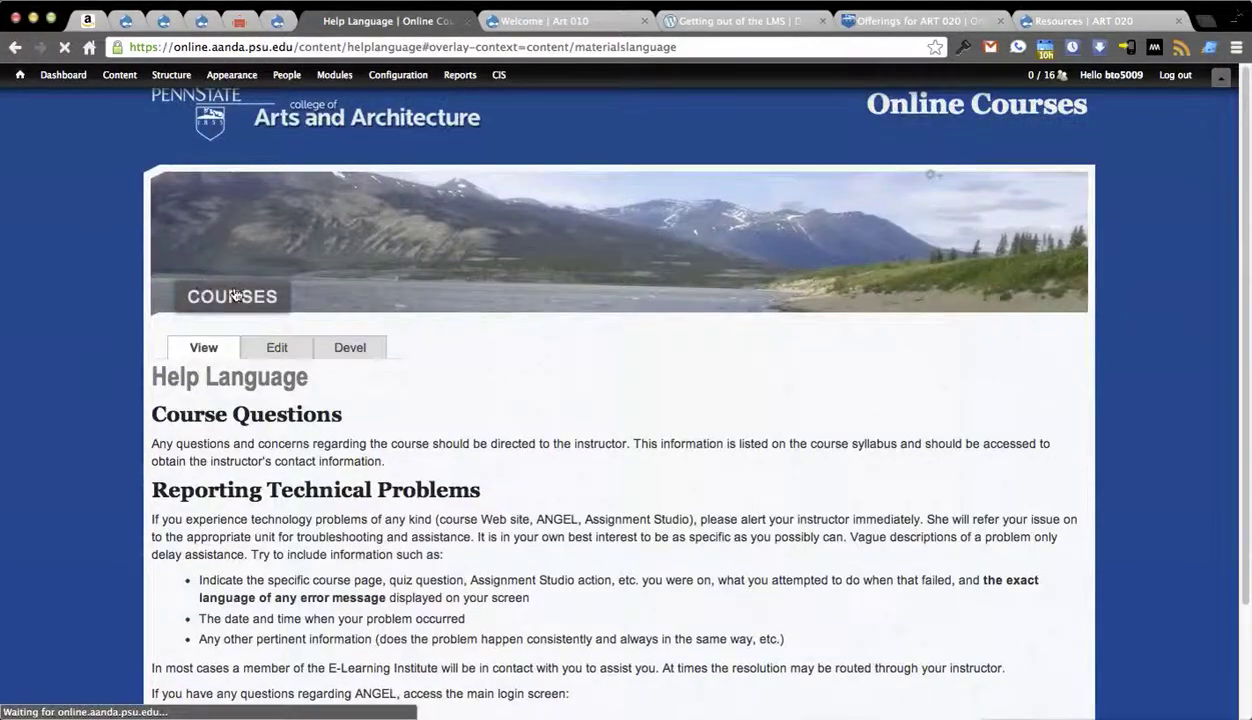
scroll(160, 330, "down", 5)
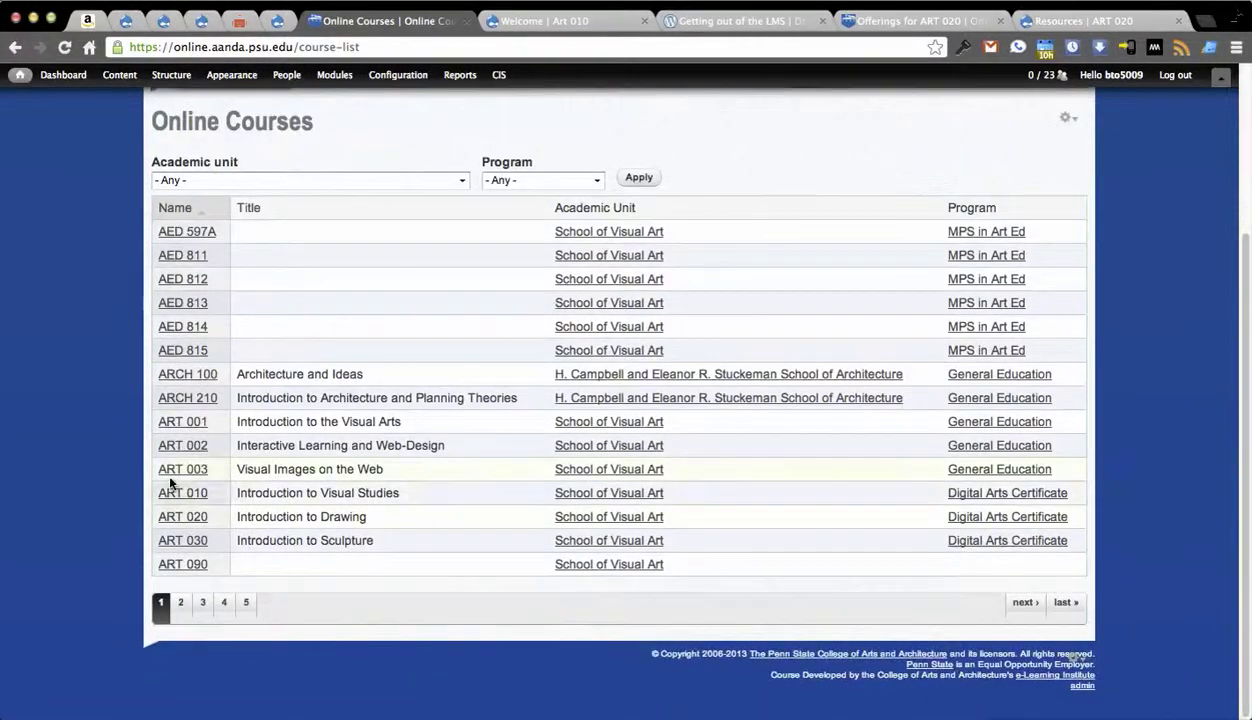
left_click(186, 516)
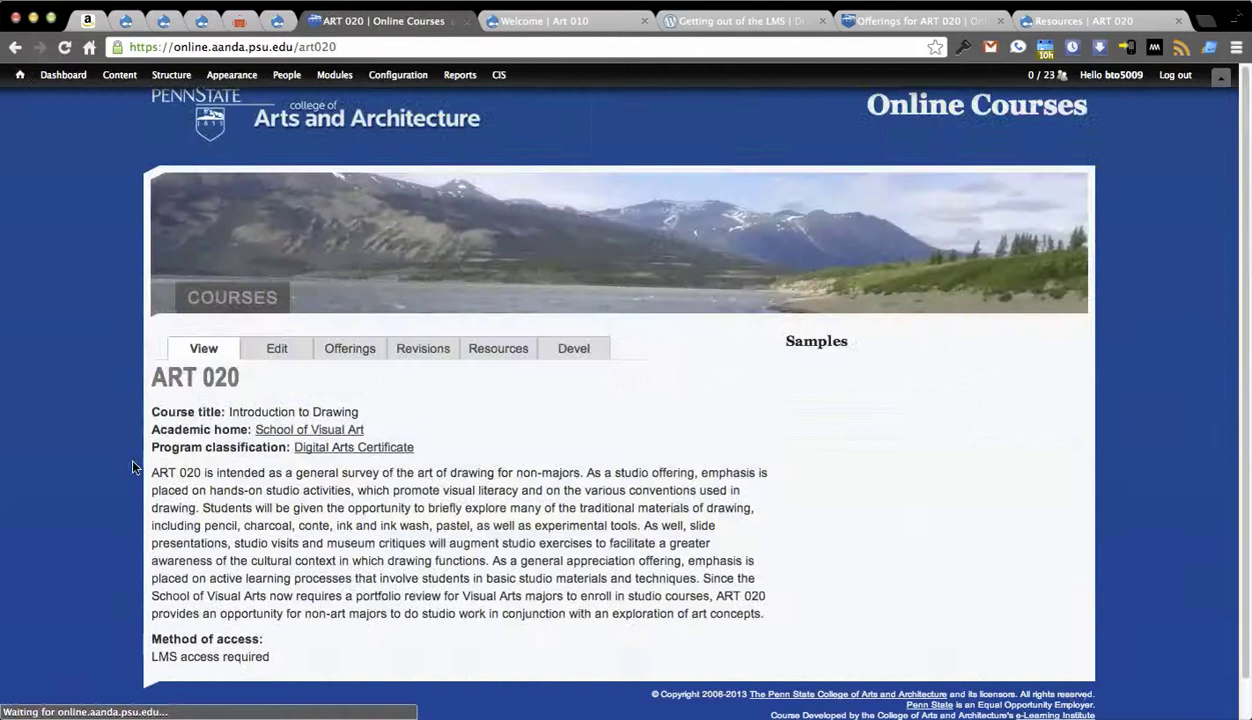
left_click(350, 349)
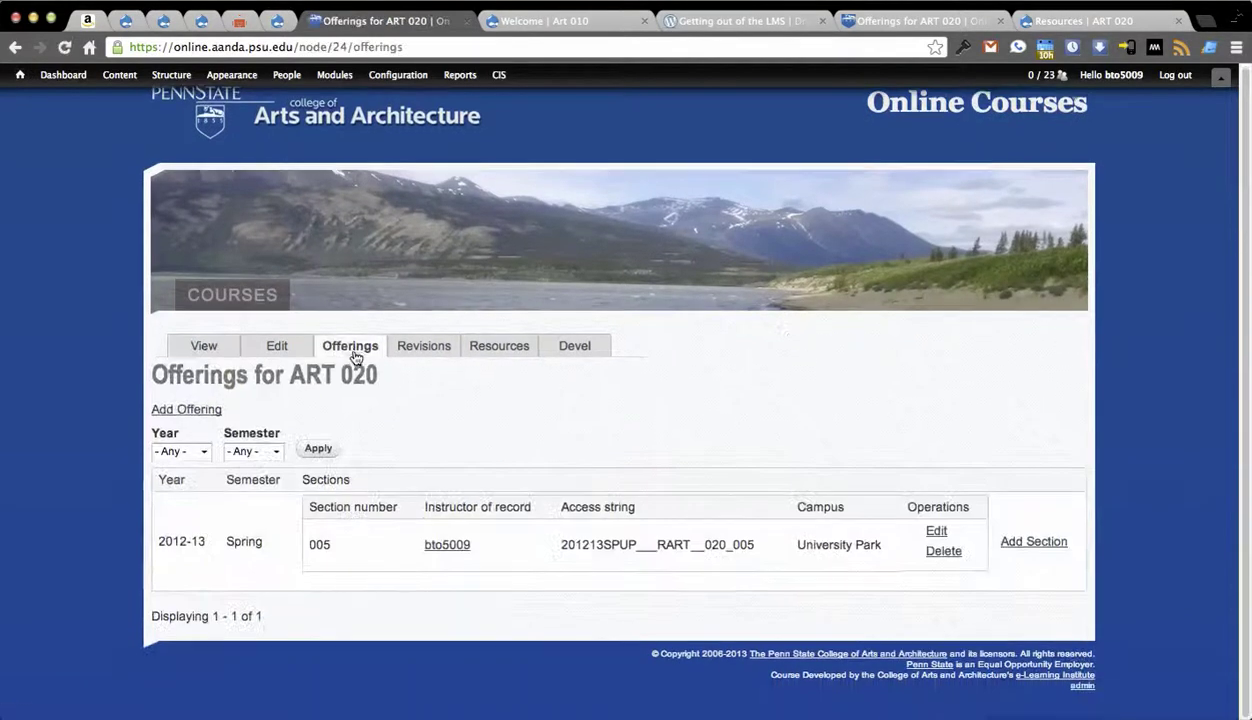
- Edit Spring 2012-13 section 005, assign the Angel resource and the Art Fundamentals material in its syllabus settings, and save
left_click(936, 531)
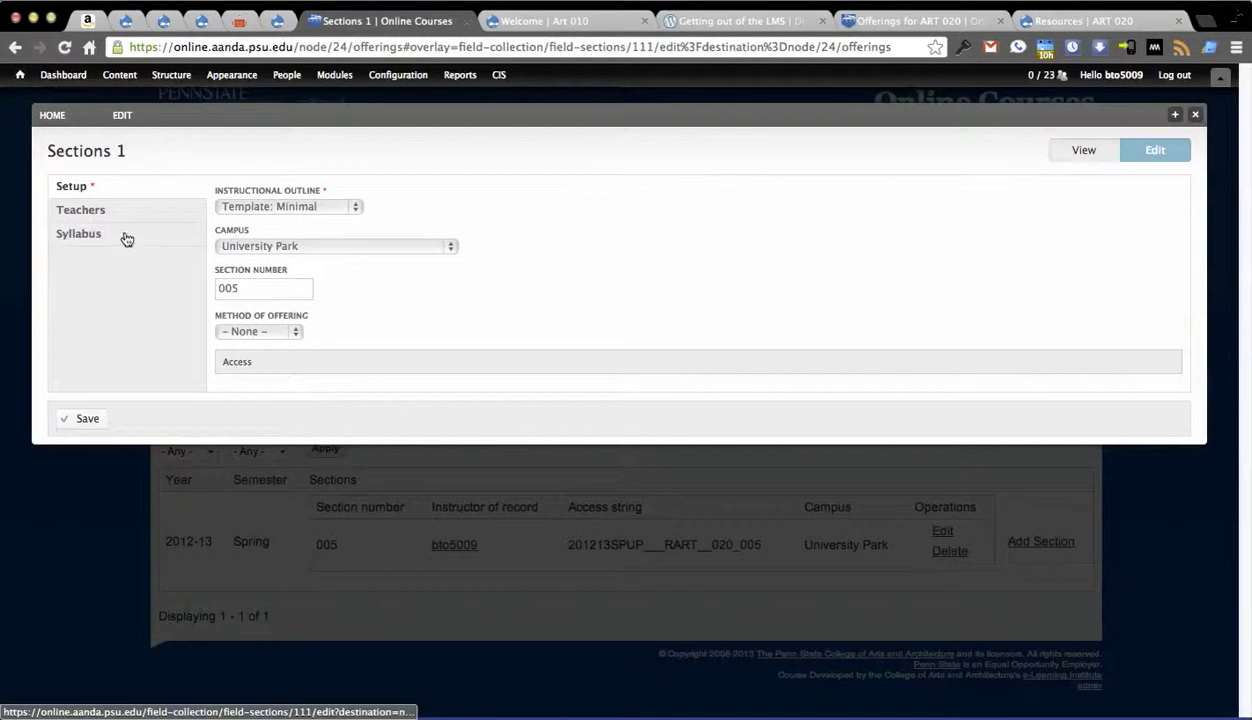
left_click(127, 240)
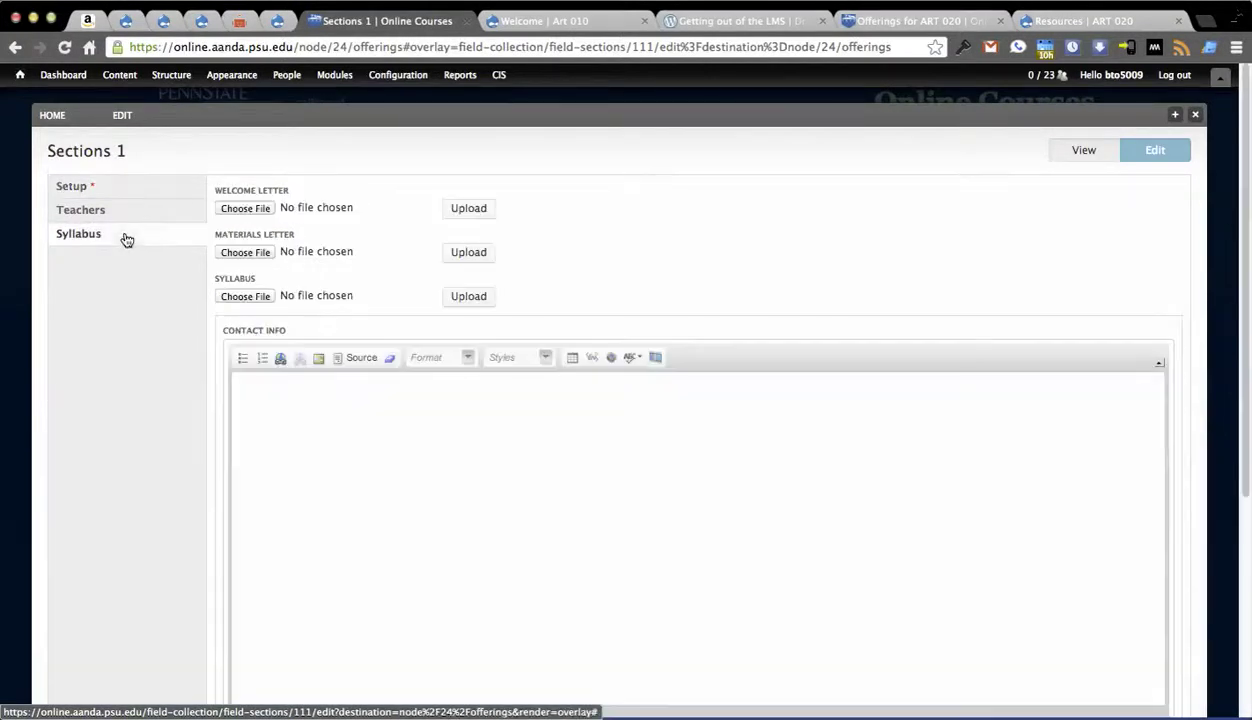
scroll(120, 235, "down", 5)
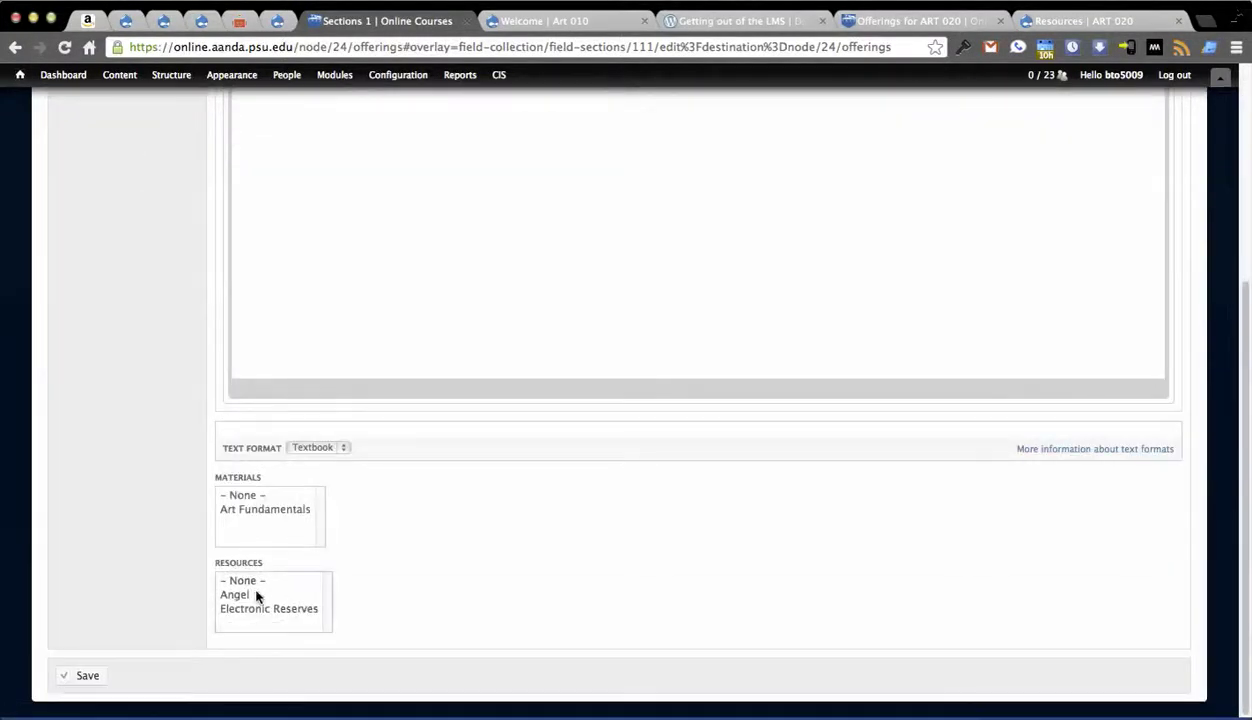
left_click(248, 620)
left_click(225, 510)
left_click(98, 677)
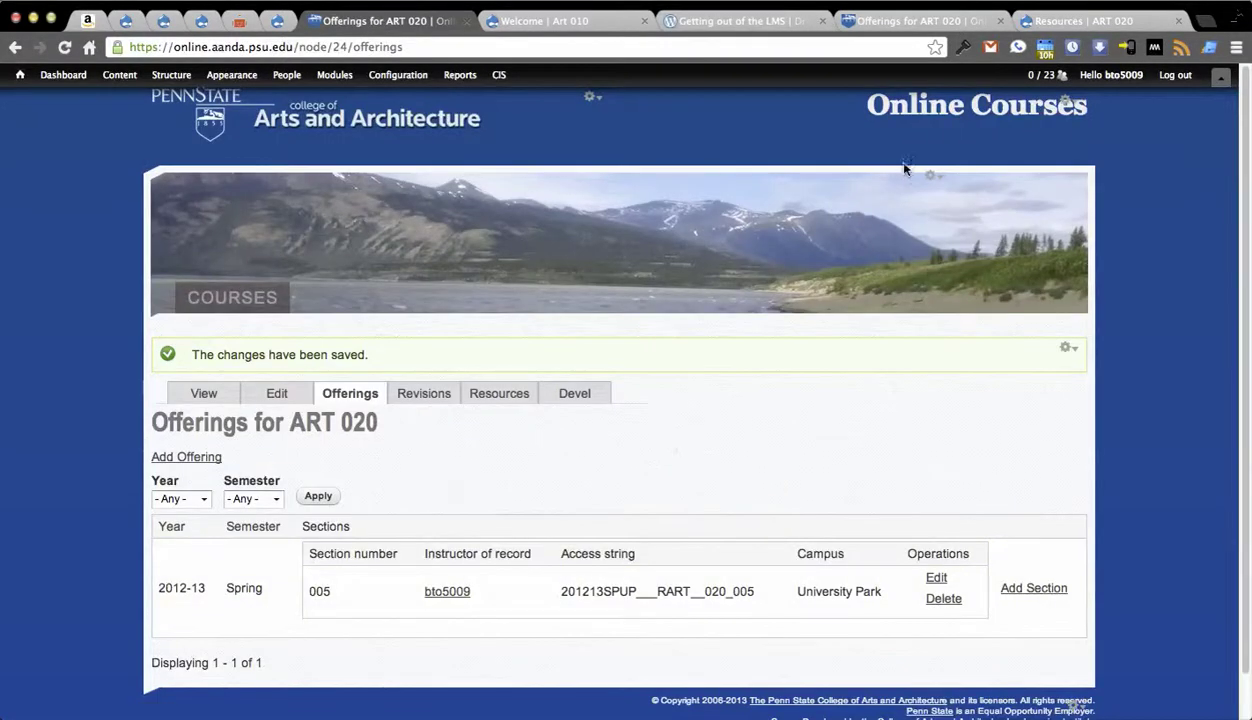
- Switch to the ART 020 course site, reload its Resources page and examine which resources are listed
left_click(1078, 21)
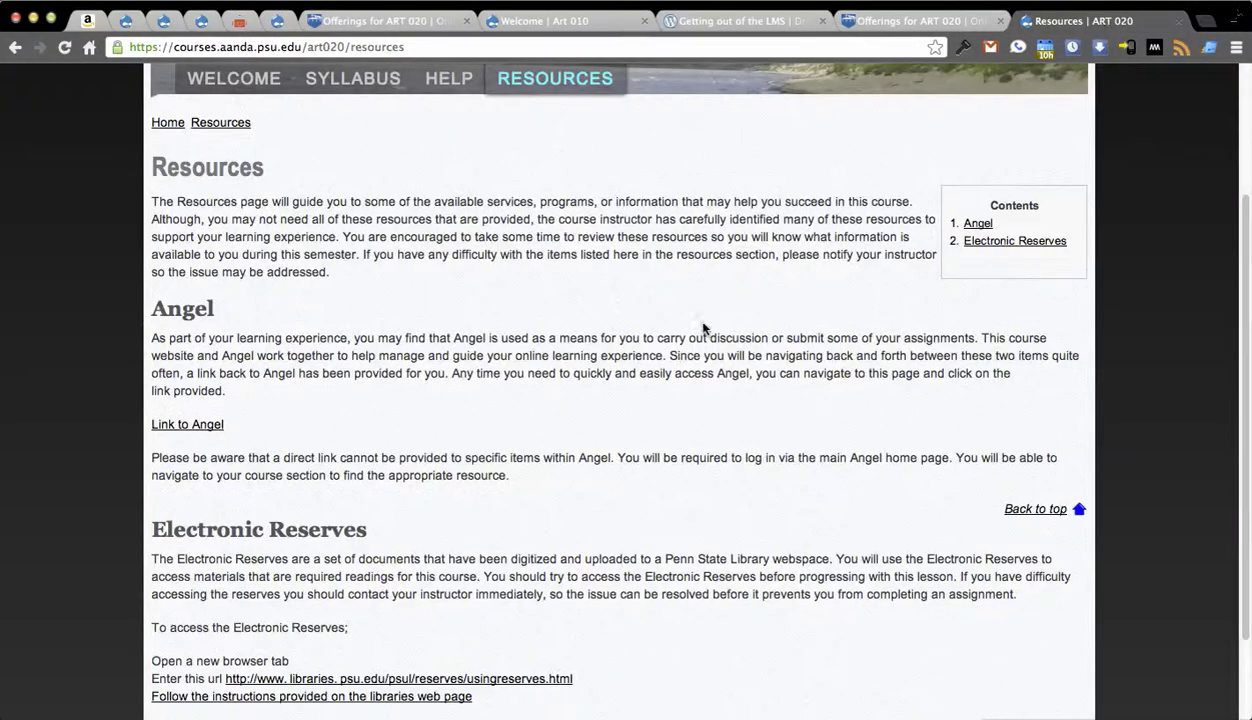
key("super+r")
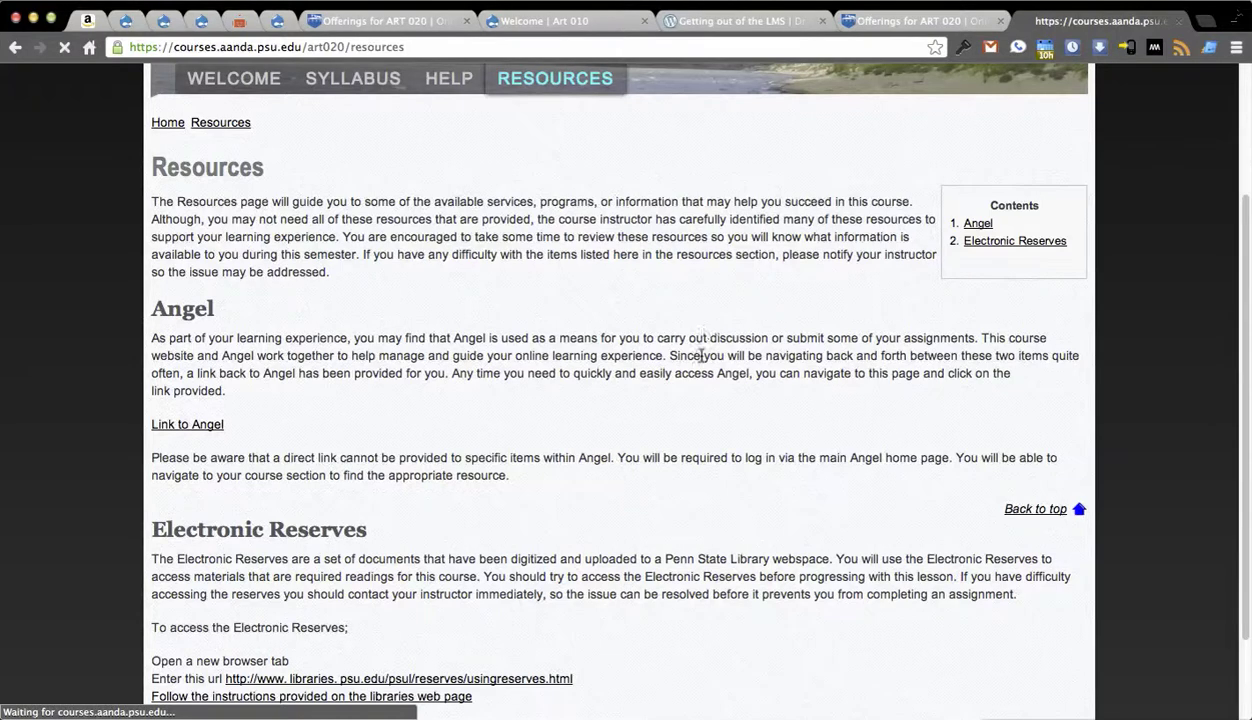
scroll(698, 362, "down", 3)
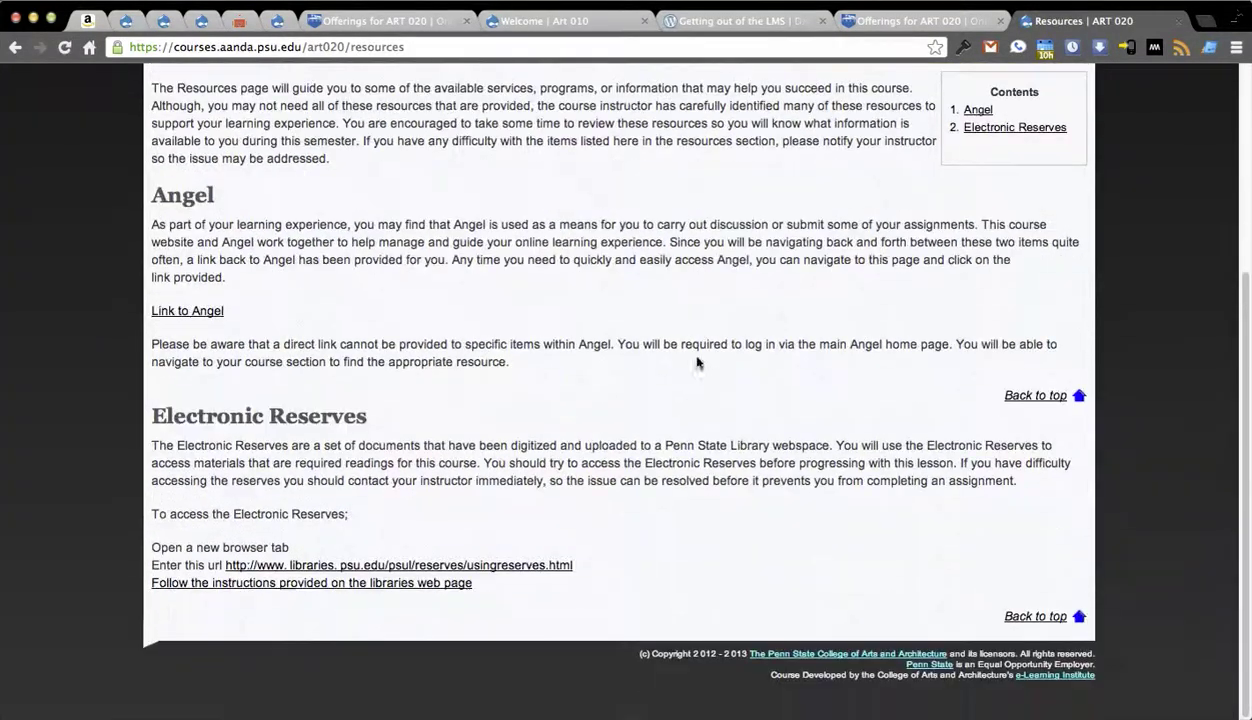
scroll(713, 476, "up", 5)
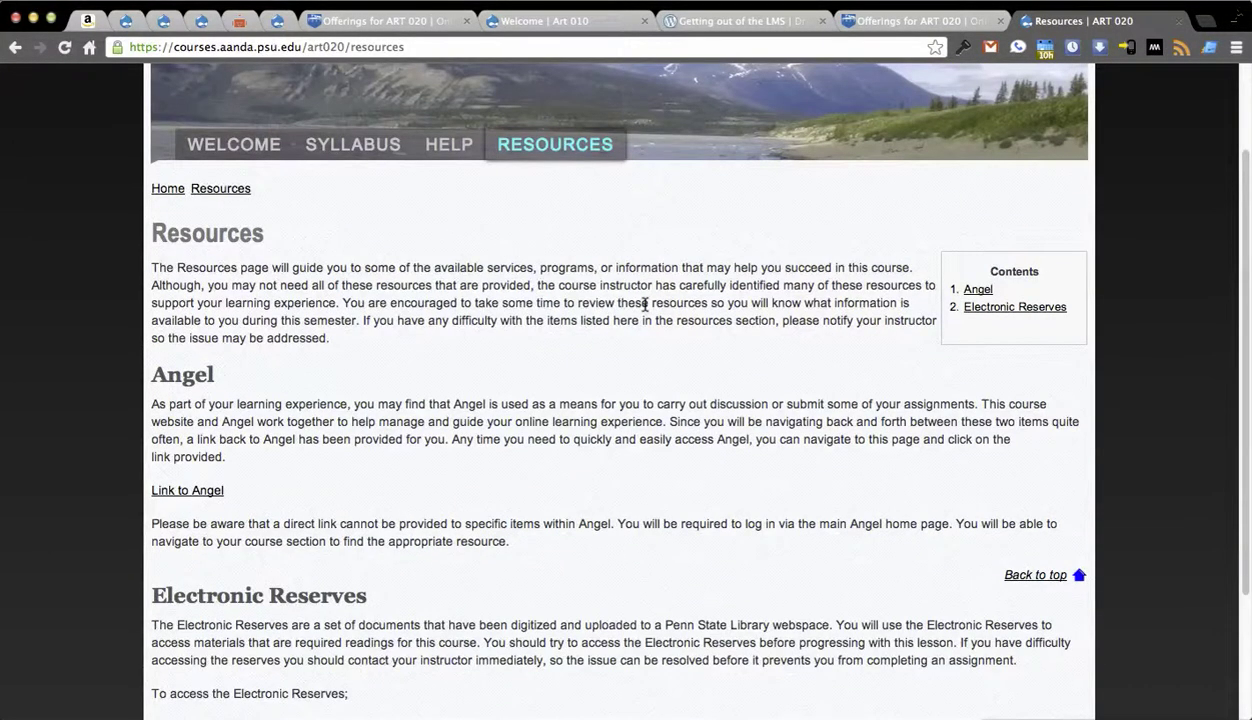
scroll(573, 380, "up", 3)
- Open the administrator account from the ART 020 user list and bring up its Main profile for editing
mouse_move(302, 86)
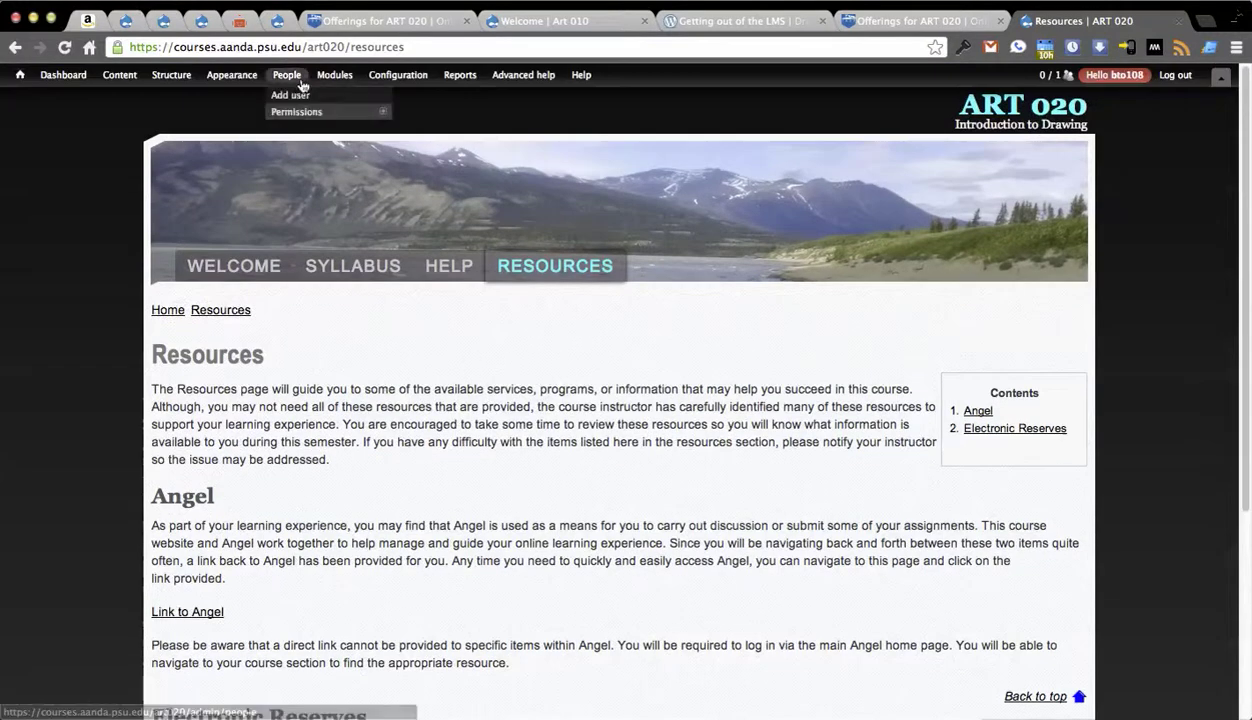
left_click(285, 77)
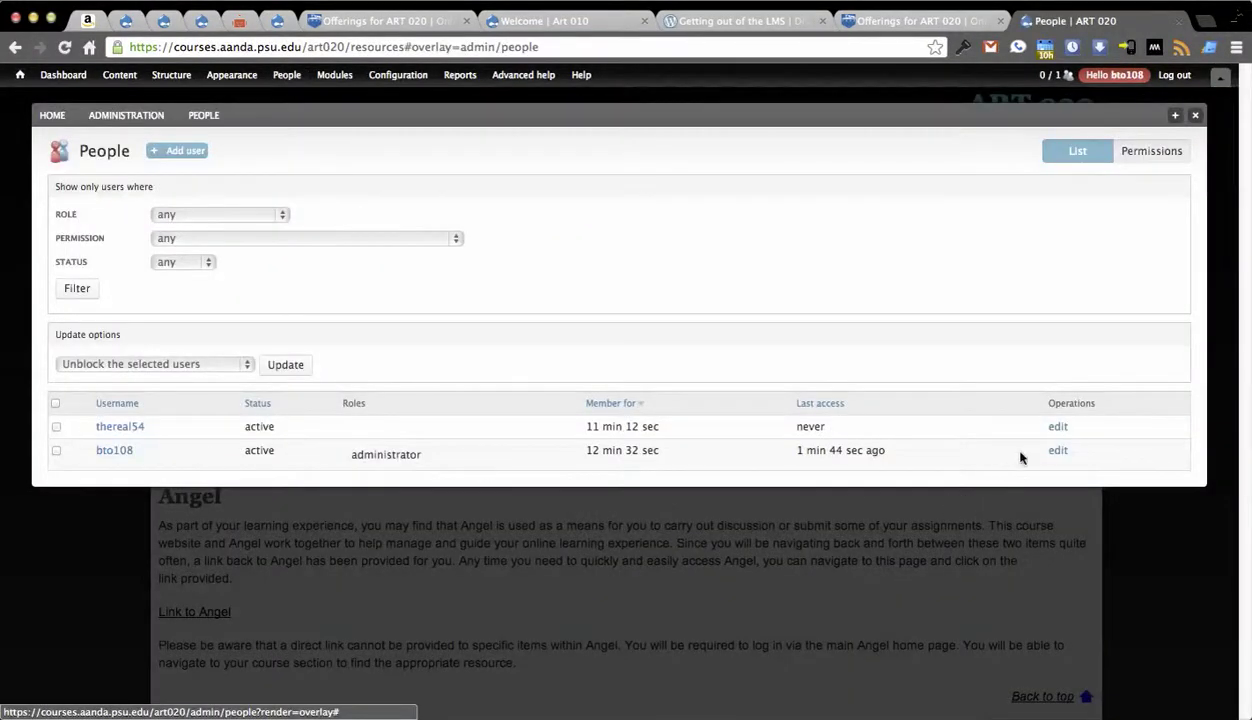
left_click(1058, 451)
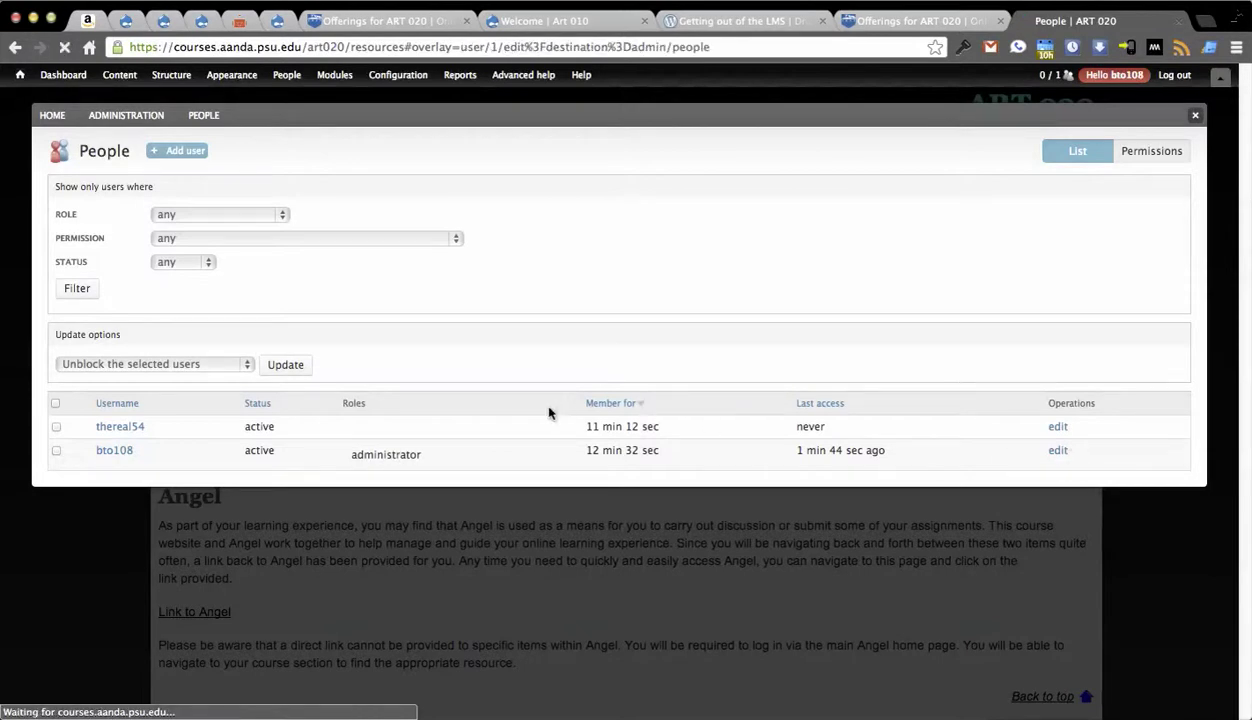
scroll(606, 333, "down", 3)
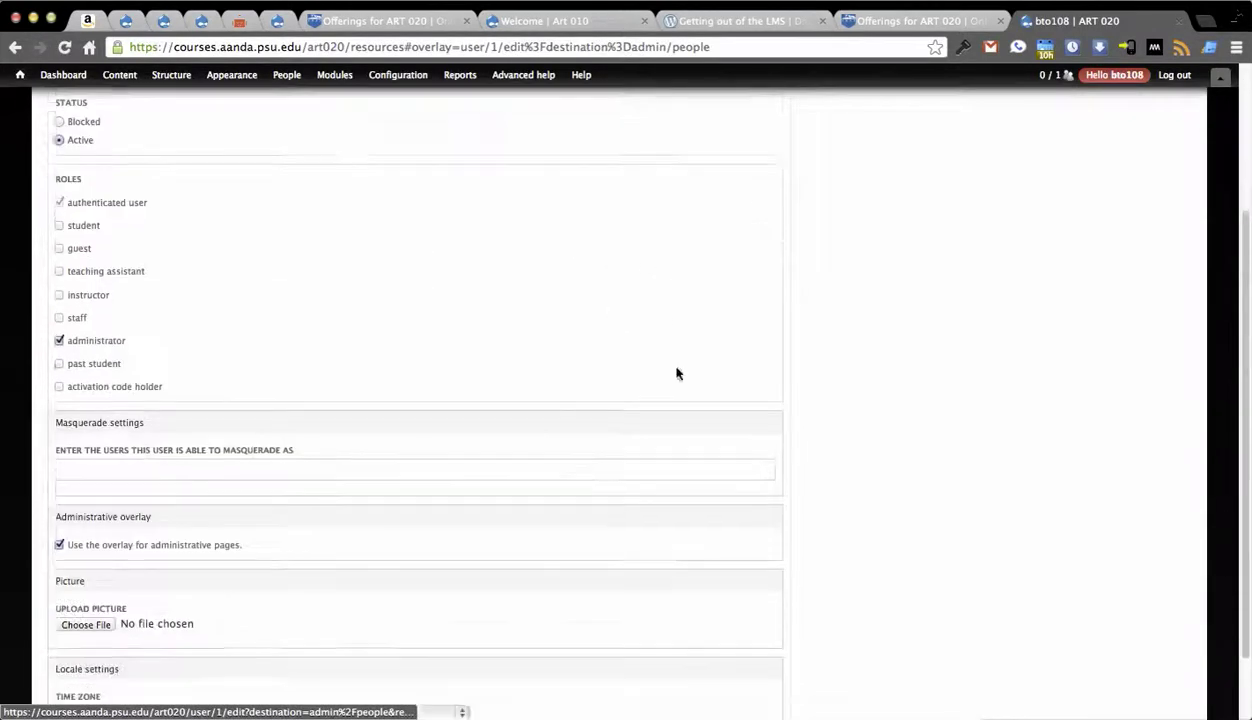
scroll(978, 371, "up", 3)
mouse_move(982, 162)
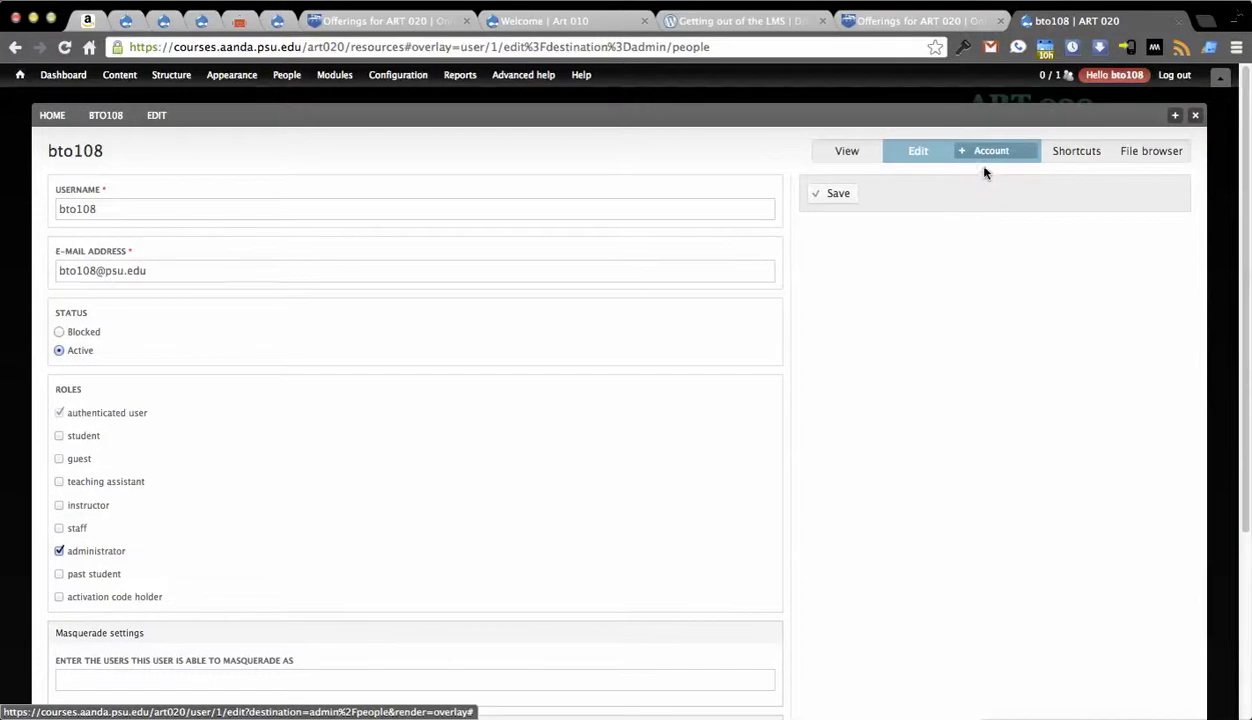
left_click(994, 167)
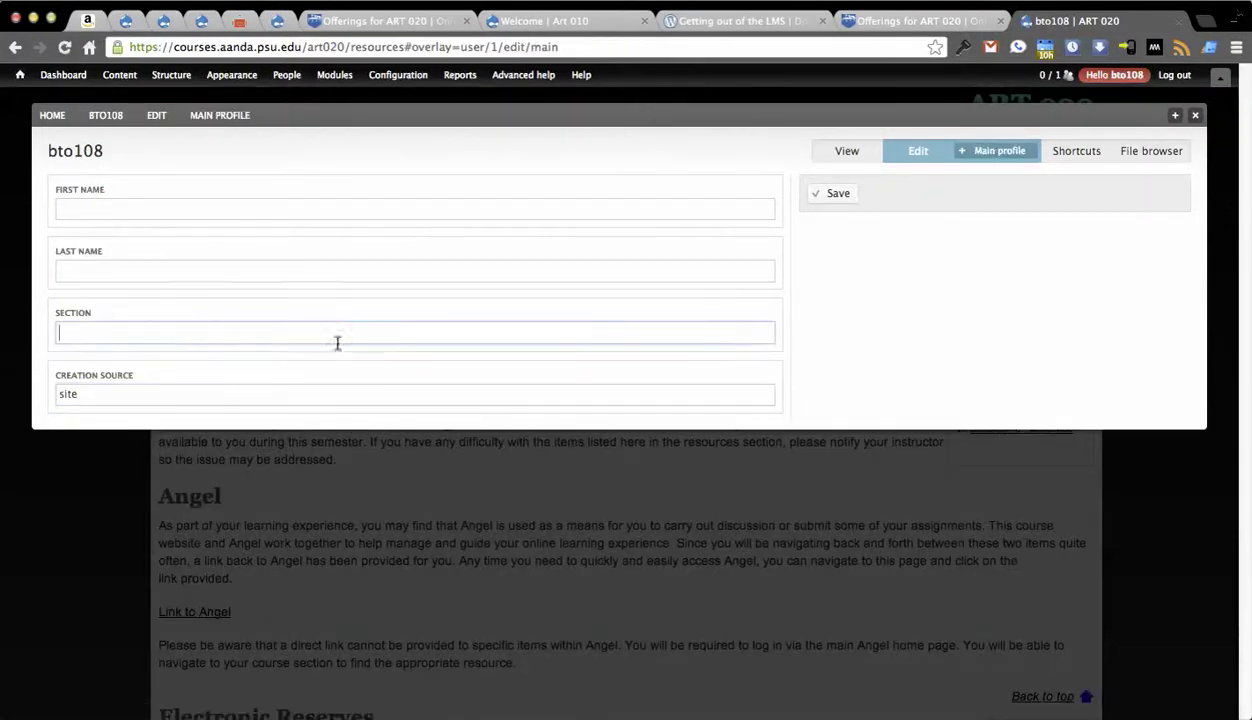
- Copy section 005's access string from the ART 020 offerings into the profile's Section field as 201213SPUP___RART__020_005, and save
left_click(383, 21)
double_click(642, 591)
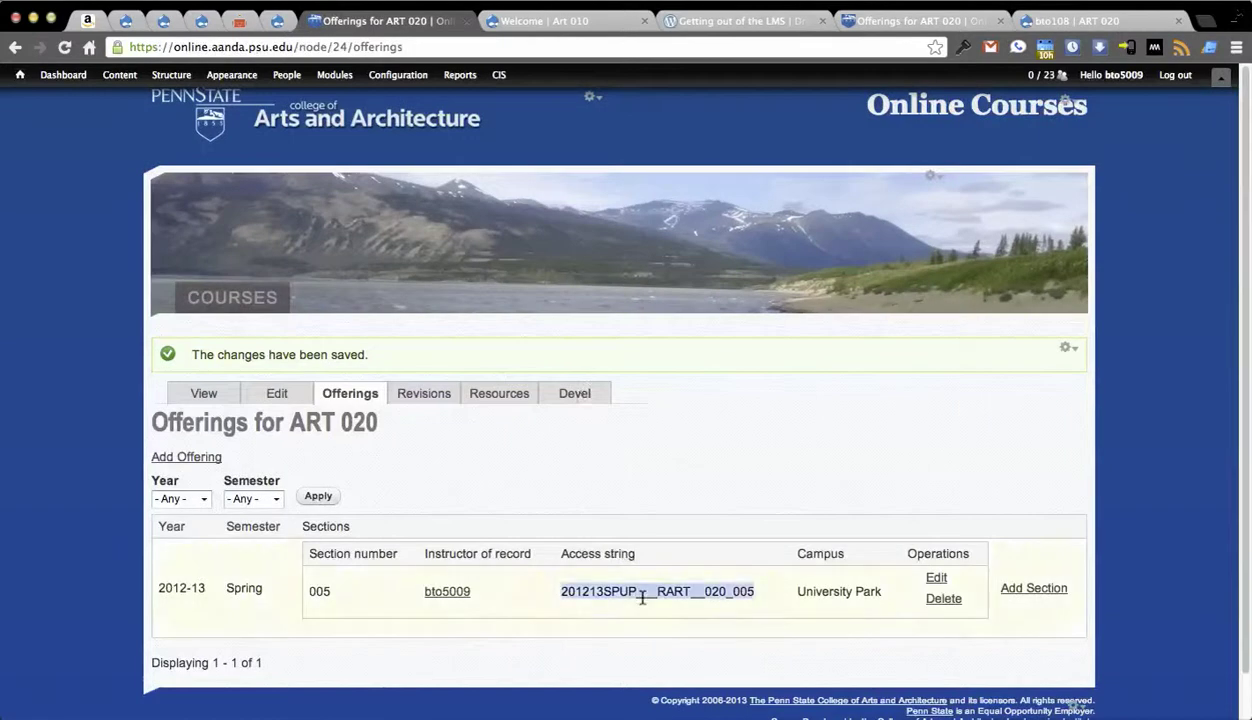
key("ctrl+c")
left_click(1070, 21)
key("ctrl+v")
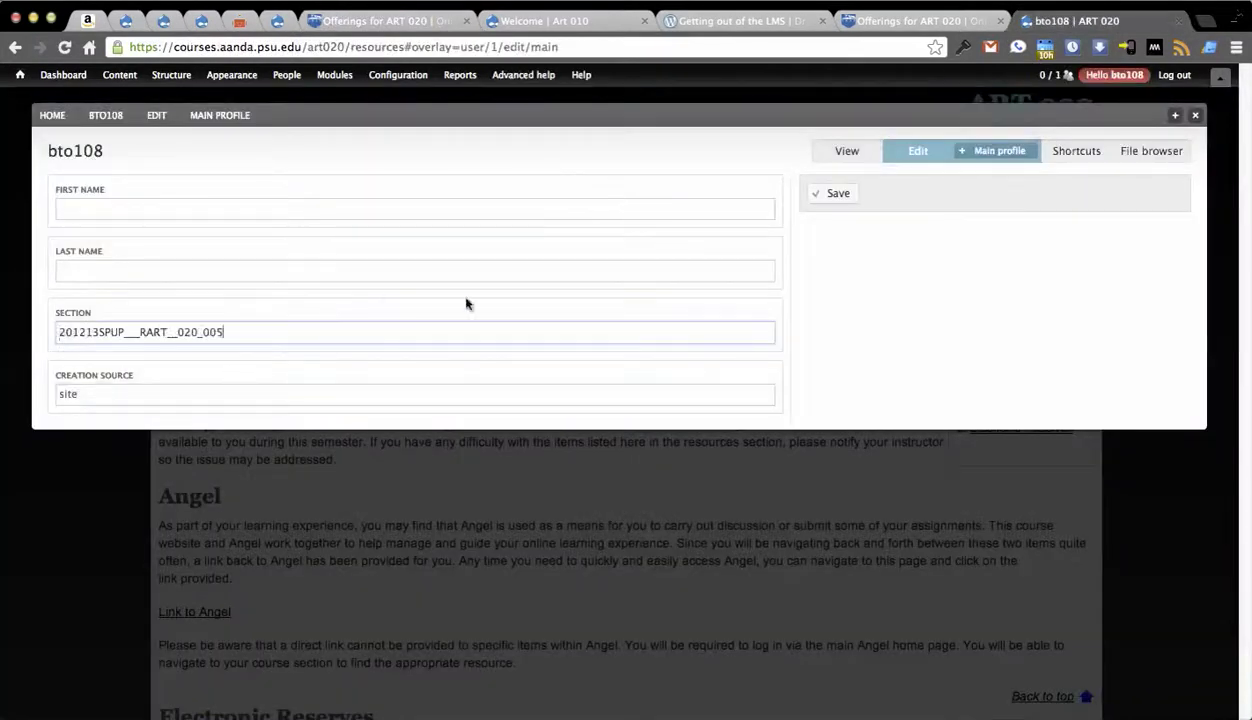
left_click(812, 193)
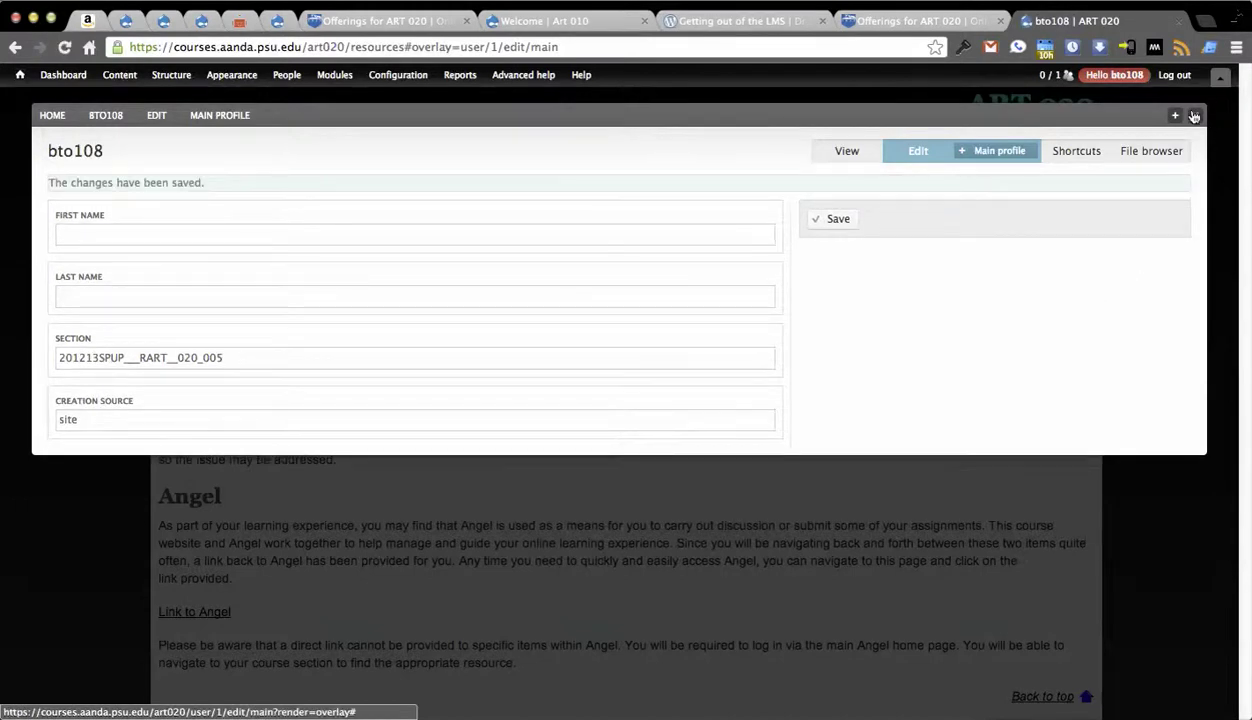
- Close the profile form and examine the resources listed on the ART 020 Resources page
left_click(1193, 116)
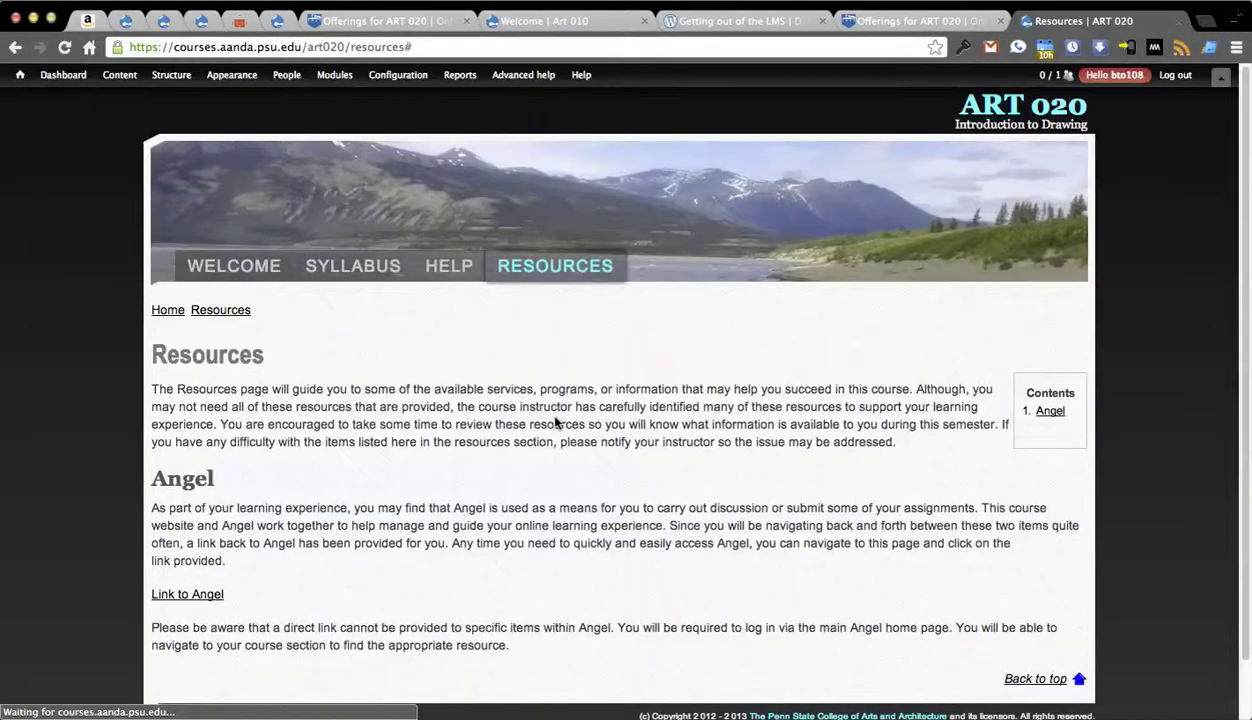
scroll(542, 406, "down", 1)
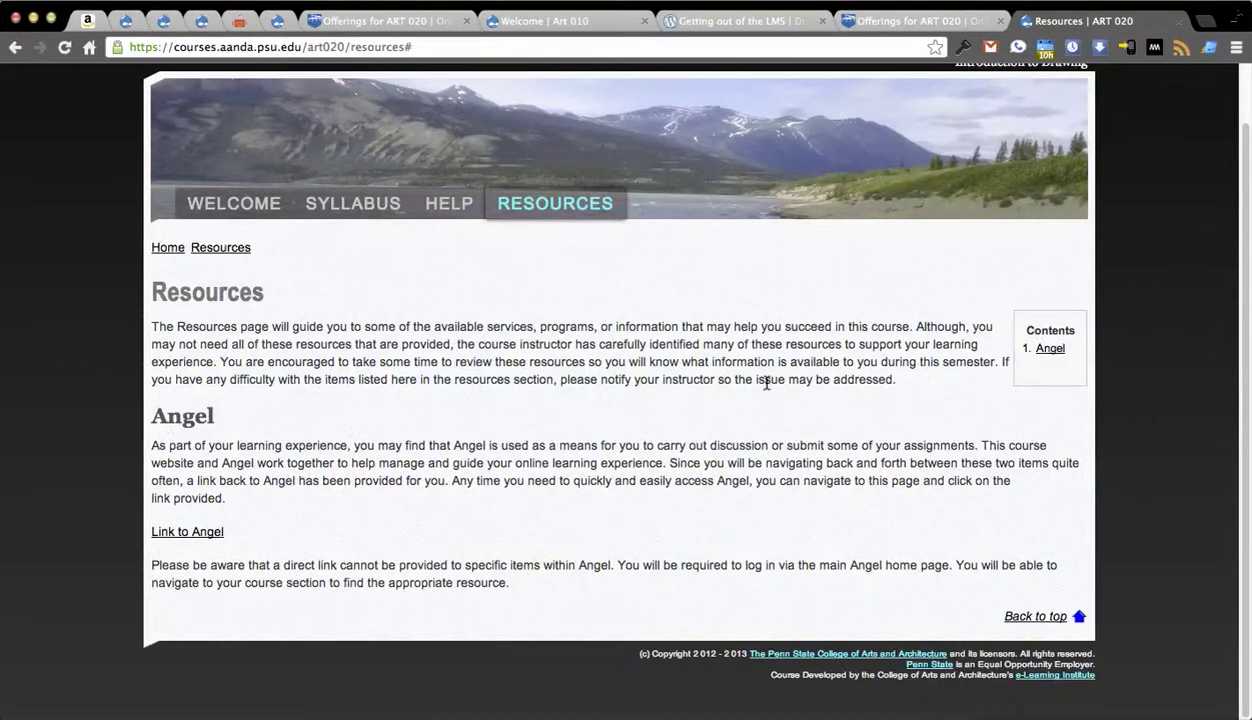
scroll(766, 383, "up", 1)
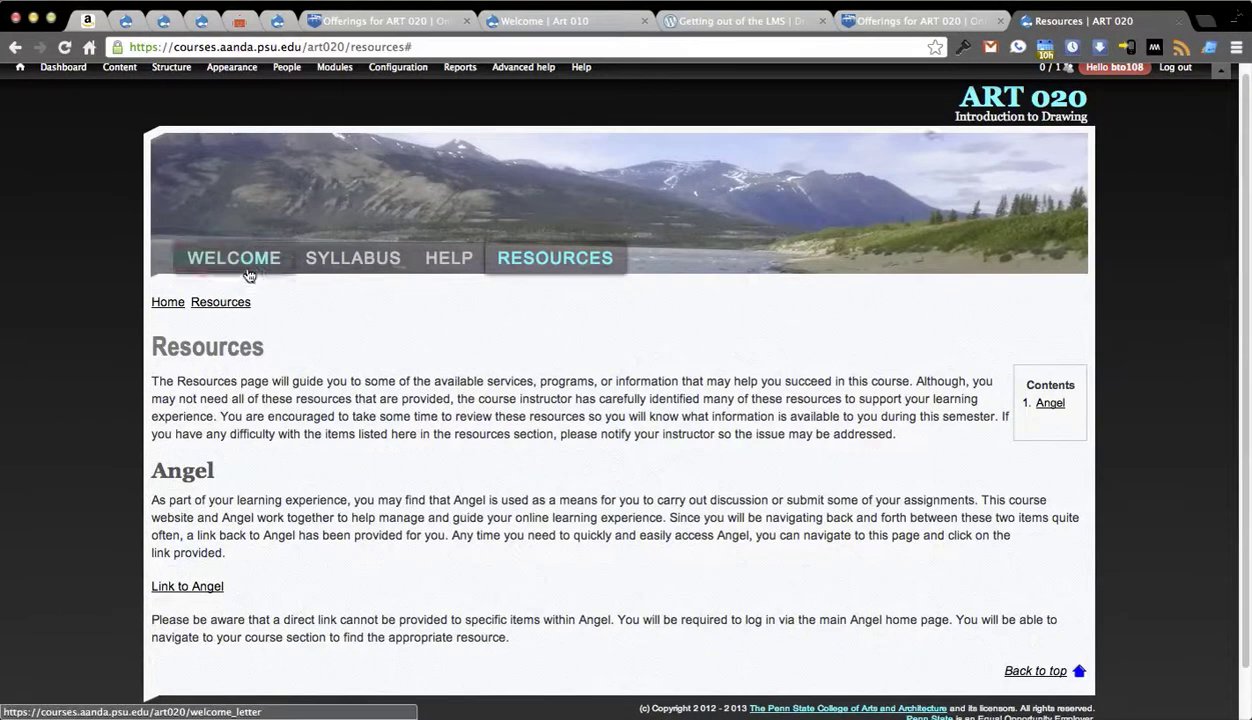
- Review the ART 020 Welcome, Syllabus and Help pages, highlighting the sentence about requesting the syllabus
left_click(246, 262)
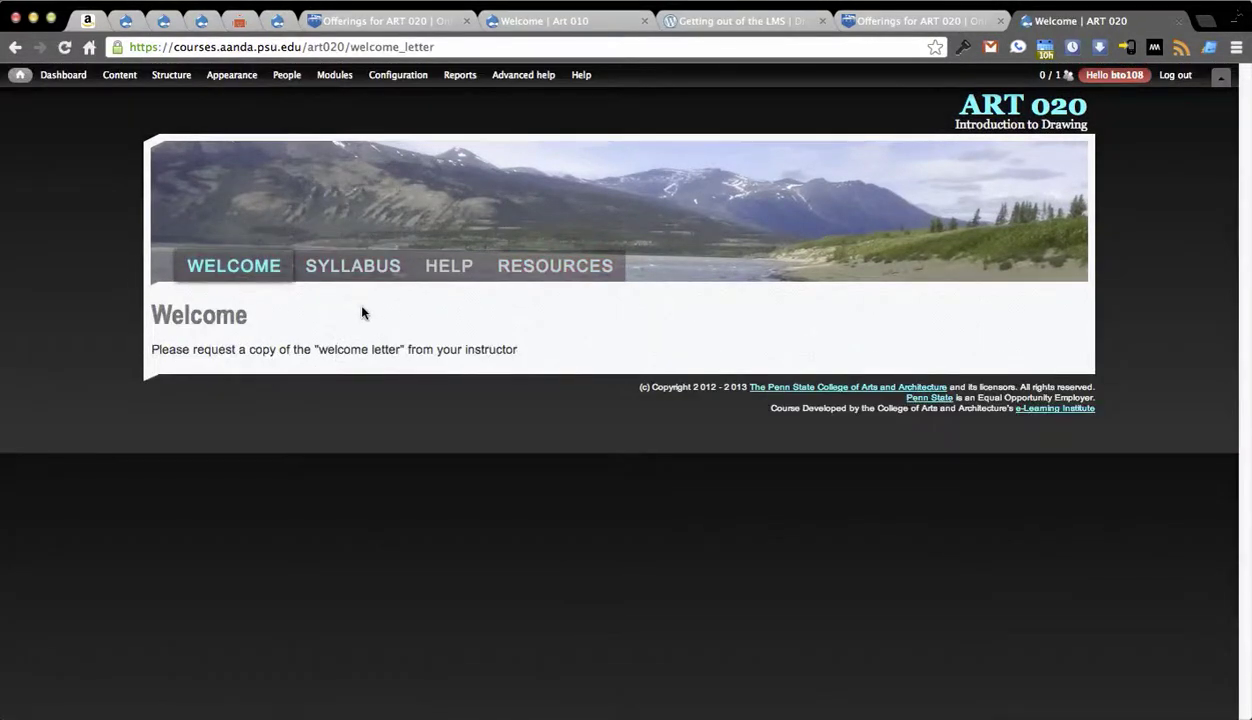
left_click(356, 264)
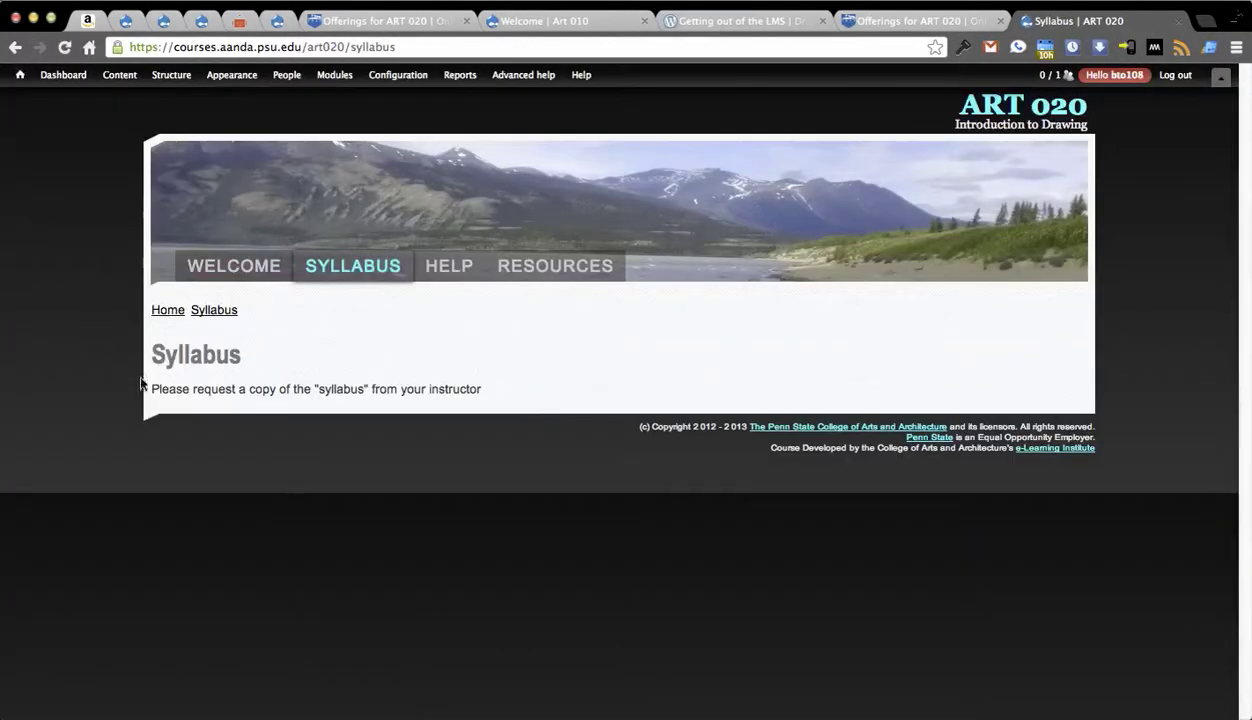
left_click_drag(148, 390, 489, 416)
left_click(511, 402)
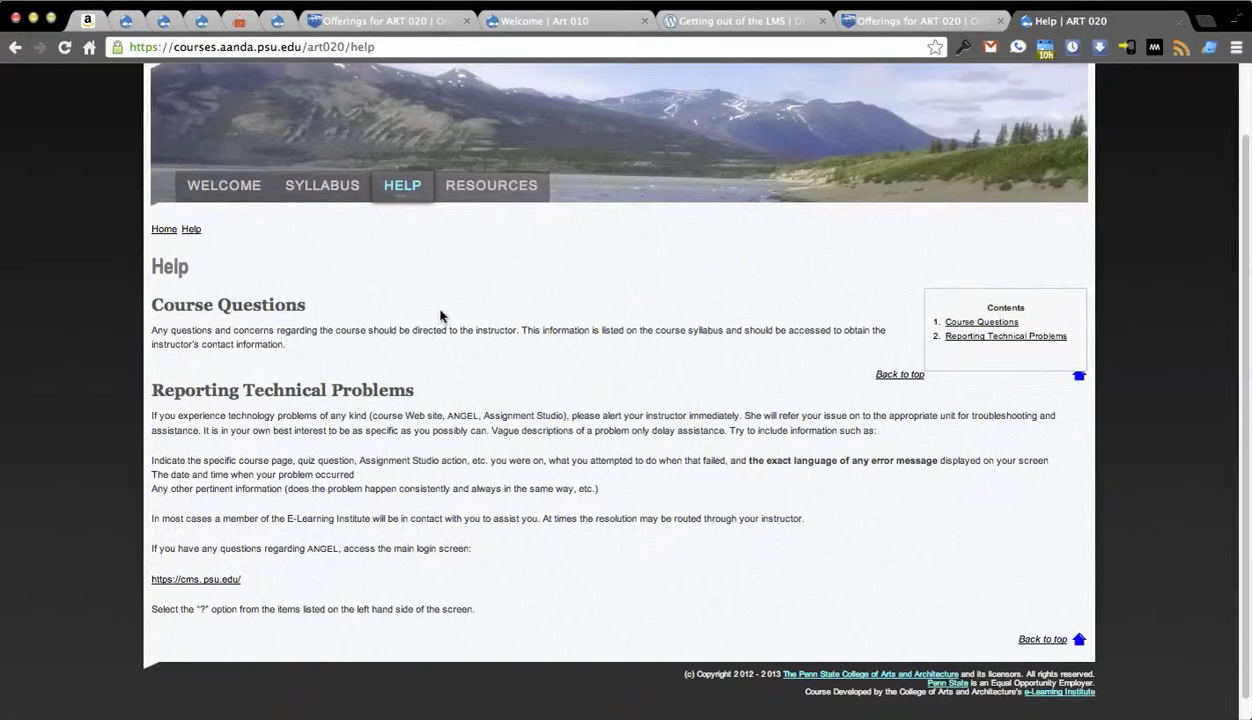
scroll(425, 300, "up", 2)
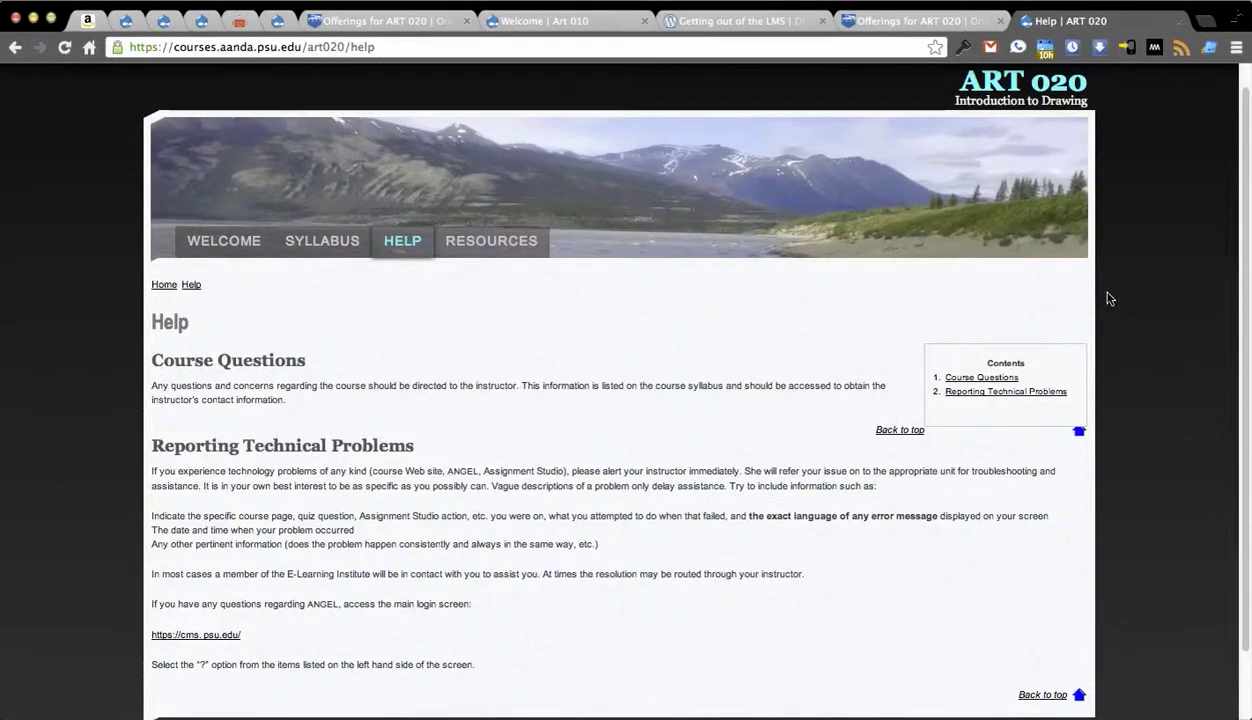
scroll(1141, 307, "up", 1)
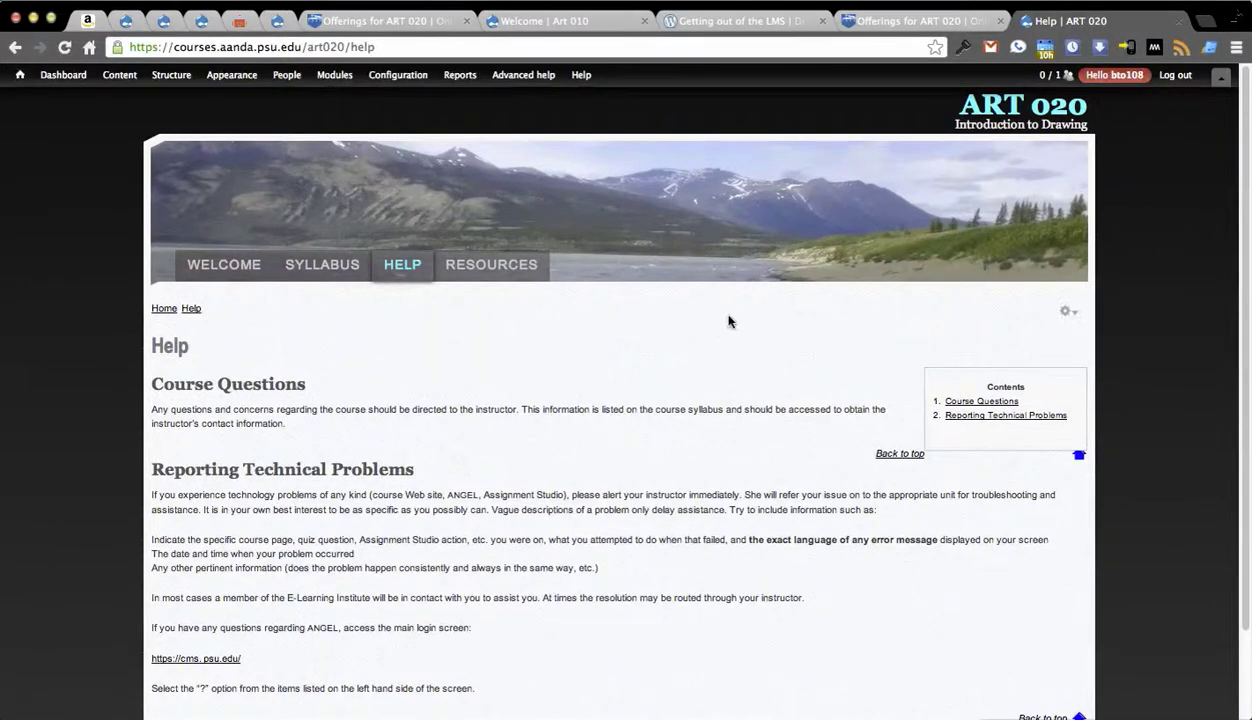